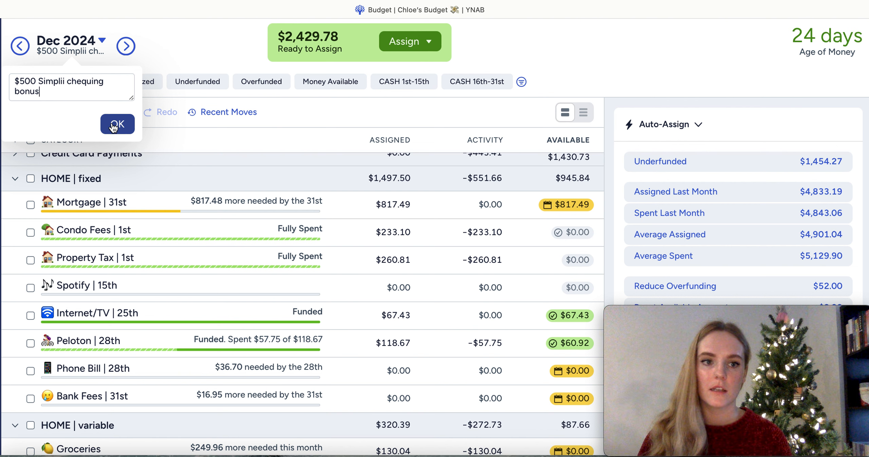
- Review the December 2024 month note about the $500 Simplii chequing bonus and close it
left_click_drag(66, 88, 36, 86)
left_click(49, 93)
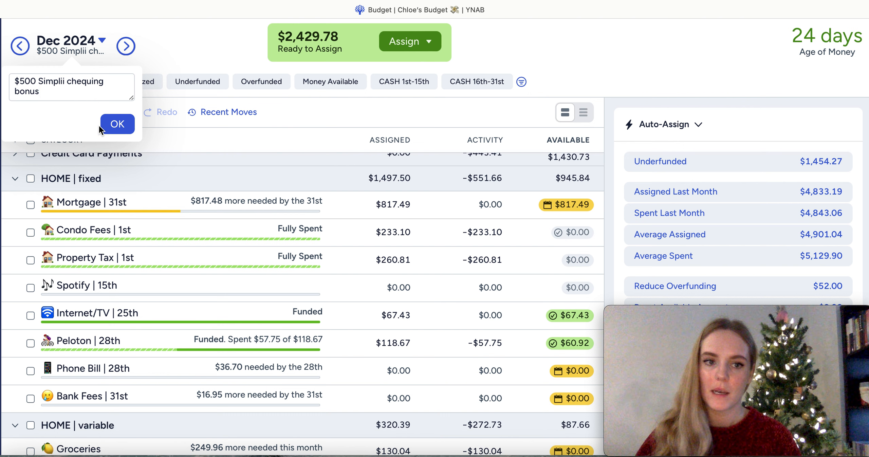
left_click(113, 125)
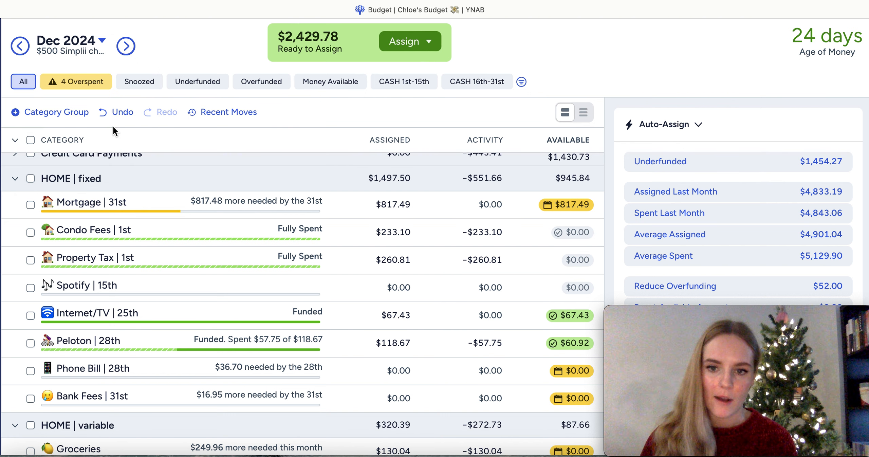
- Add 567.48 to the amount assigned to the Mortgage | 31st category for December 2024
left_click(393, 204)
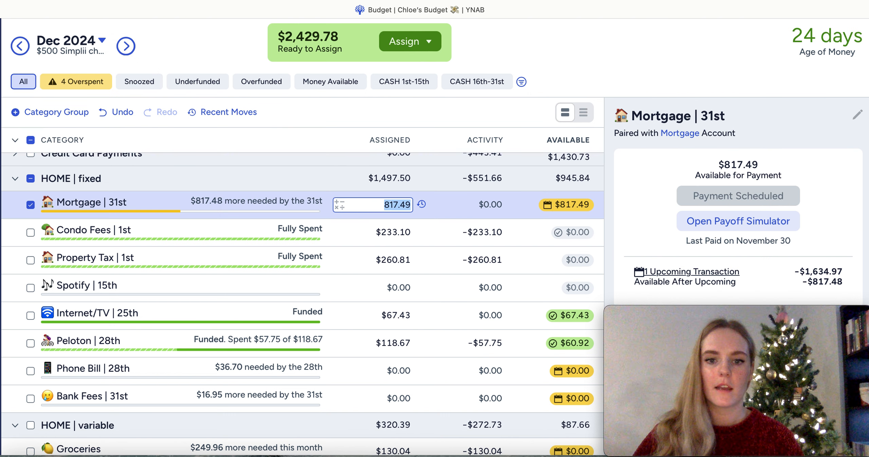
type("+")
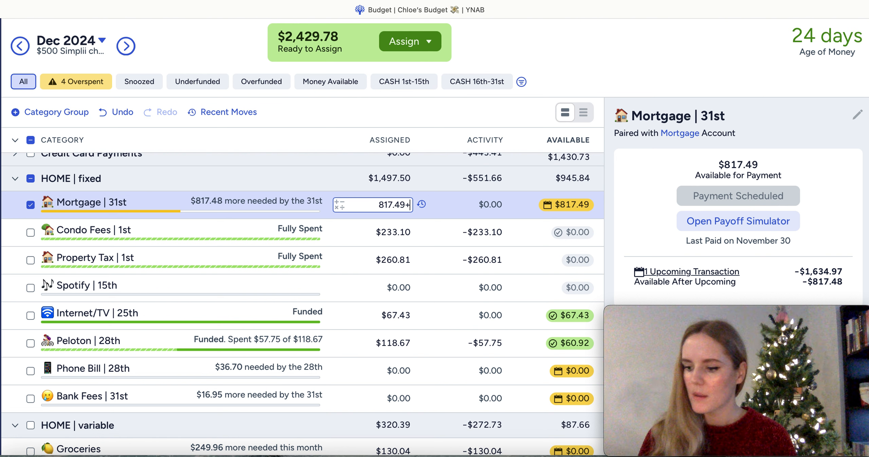
type("5")
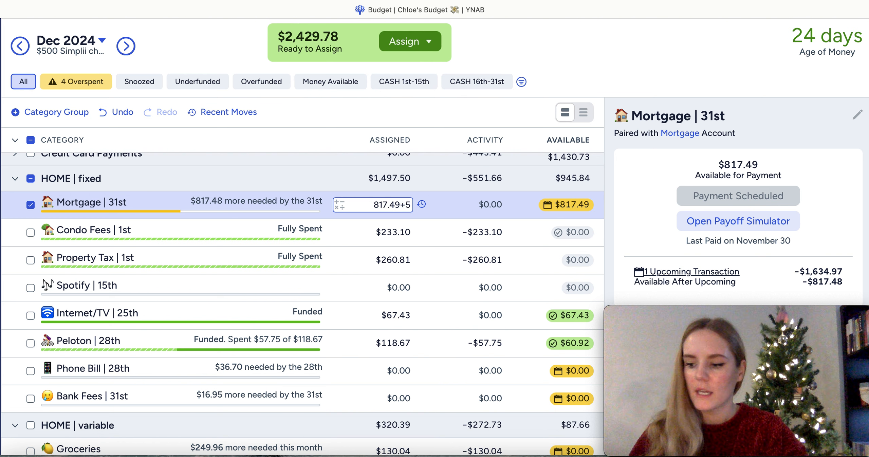
type("67.")
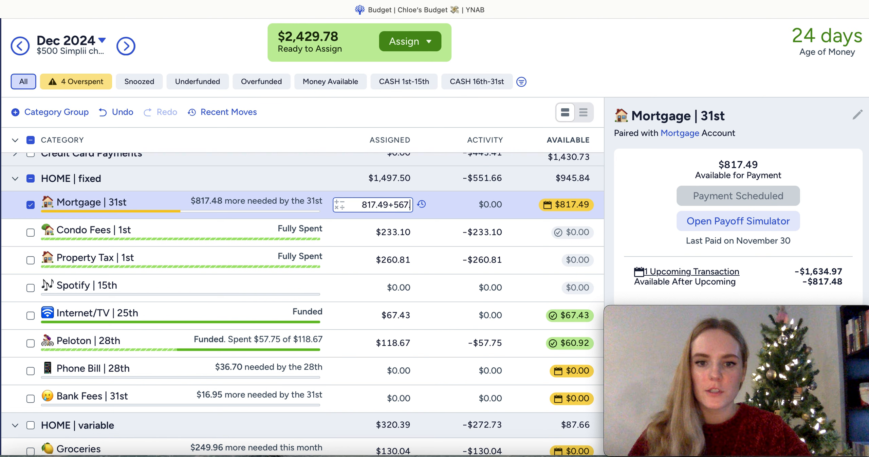
type("48")
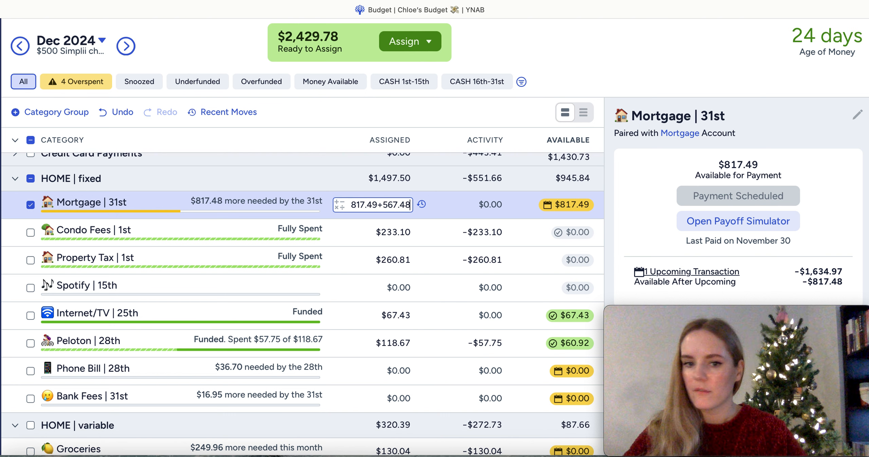
key("Return")
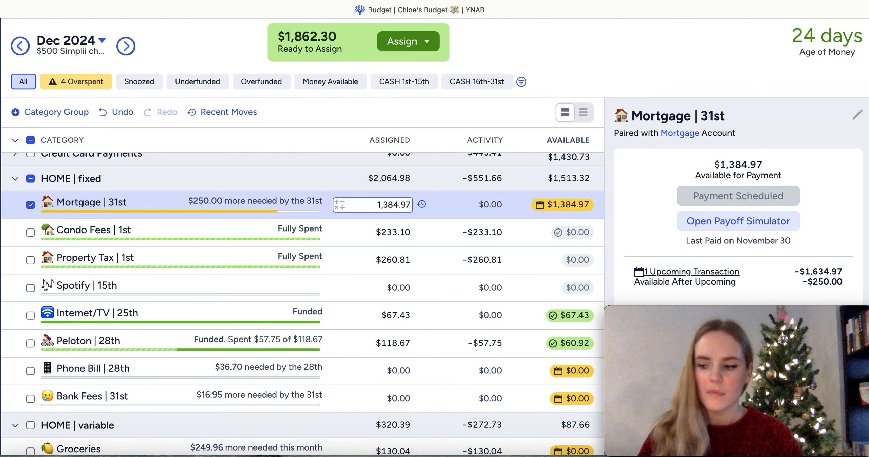
- Auto-assign the underfunded $36.70 to the Phone Bill | 28th category
scroll(324, 312, "down", 2)
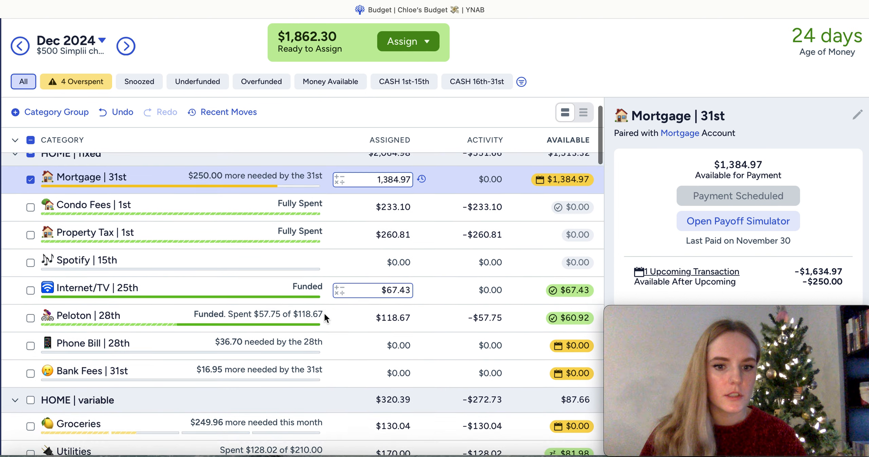
left_click(384, 331)
scroll(725, 292, "down", 5)
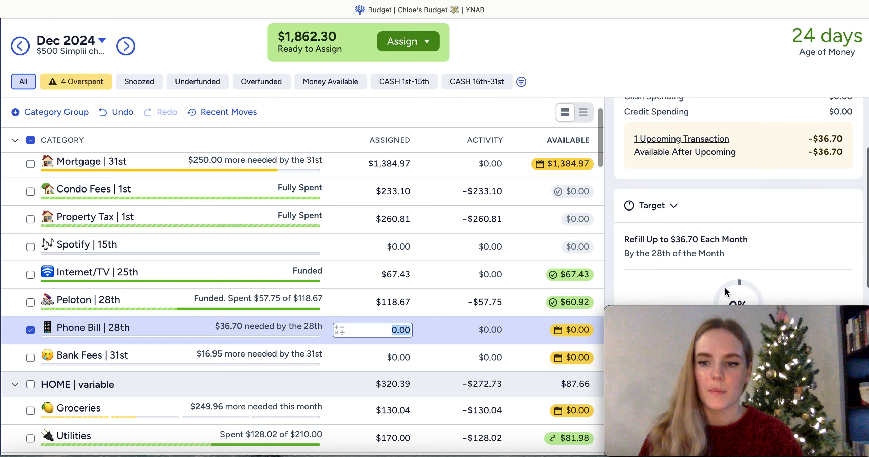
scroll(726, 291, "down", 5)
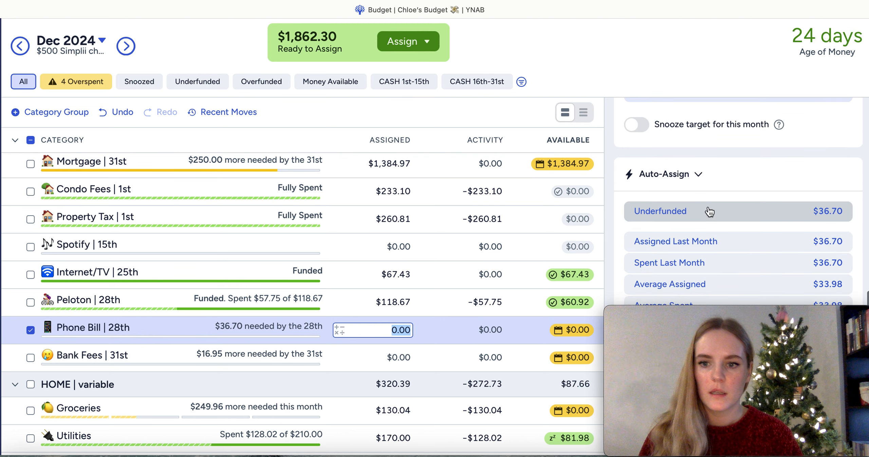
left_click(709, 211)
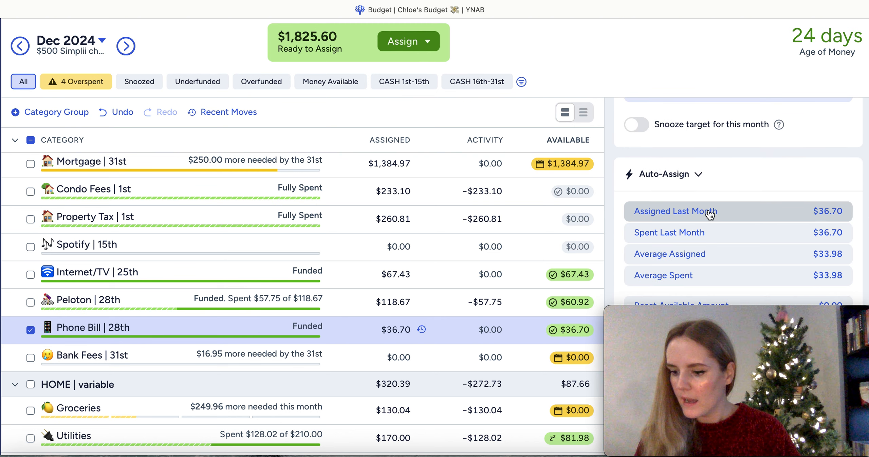
- Assign 3.67 to the Spotify | 15th category and deselect it
left_click(330, 247)
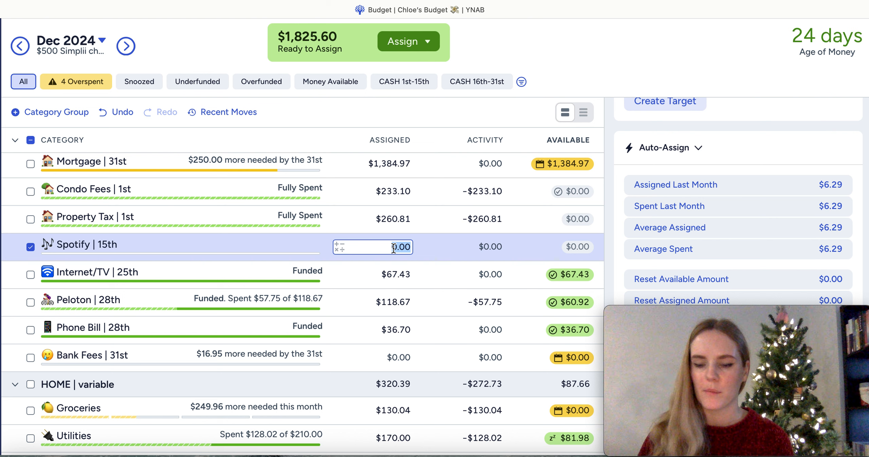
key("BackSpace")
type("3.67")
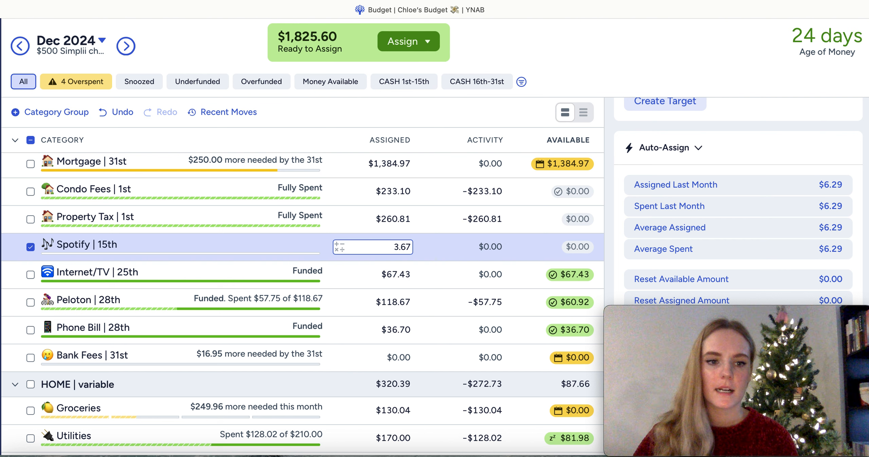
key("Return")
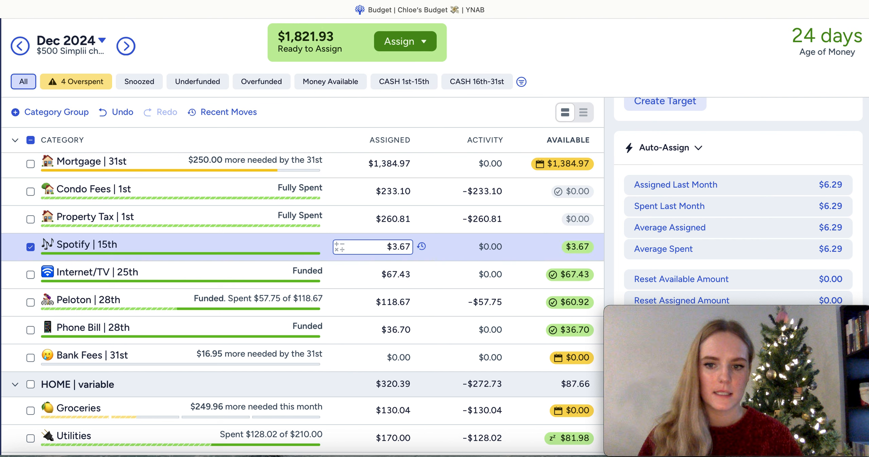
left_click(29, 249)
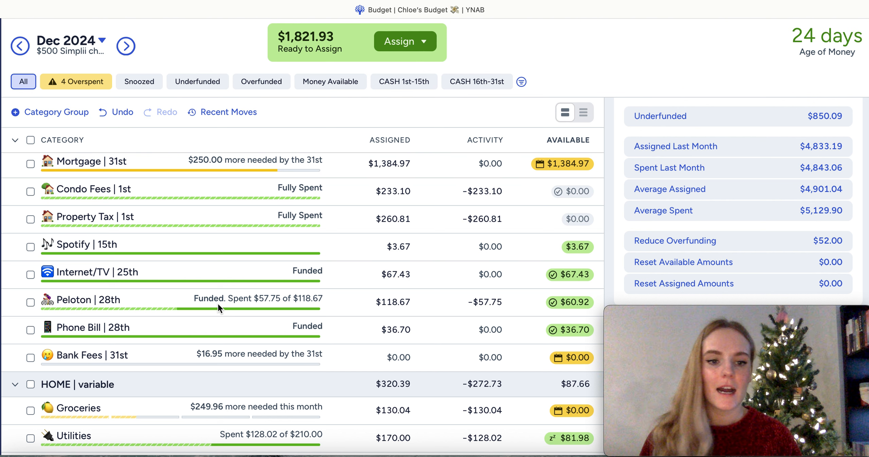
- Auto-assign the underfunded $16.95 to the Bank Fees | 31st category and deselect it
left_click(385, 361)
scroll(761, 215, "down", 8)
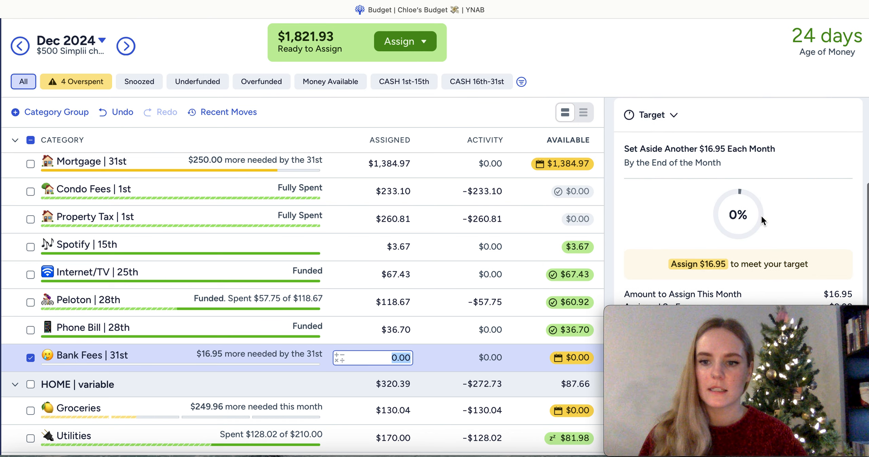
scroll(760, 214, "down", 3)
left_click(739, 261)
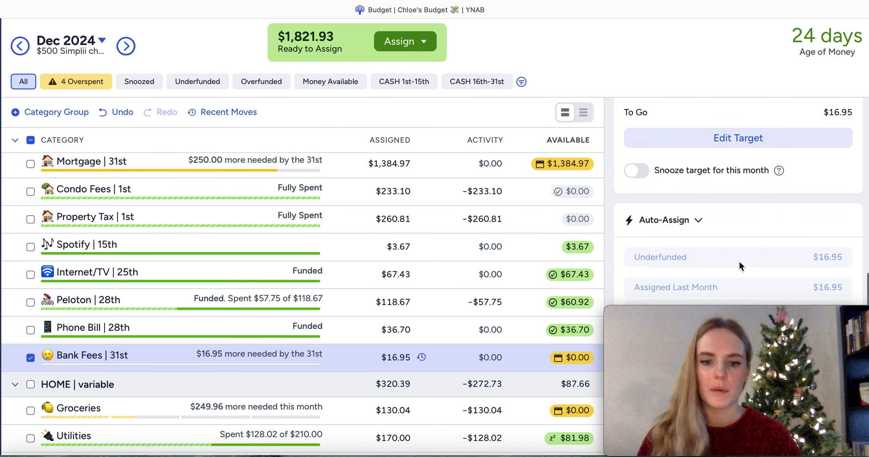
left_click(30, 359)
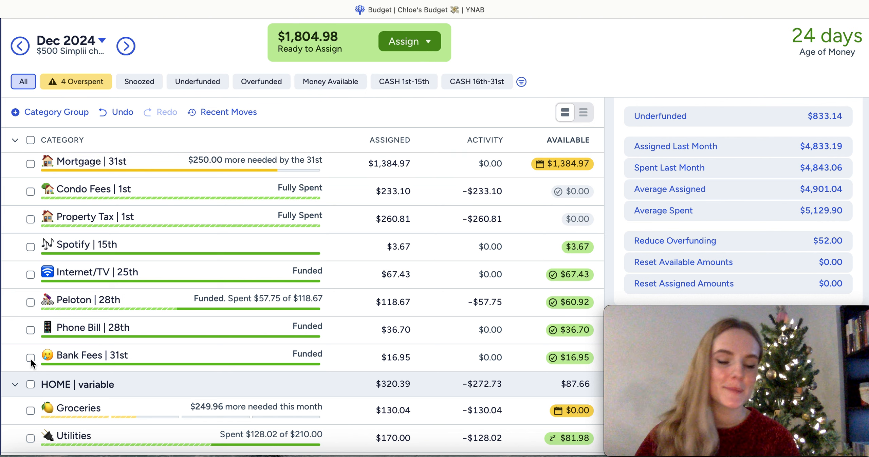
- Review the December categories in HOME | variable, VEHICLE and QUALITY OF LIFE for remaining funding needs
scroll(184, 372, "down", 3)
scroll(184, 371, "down", 5)
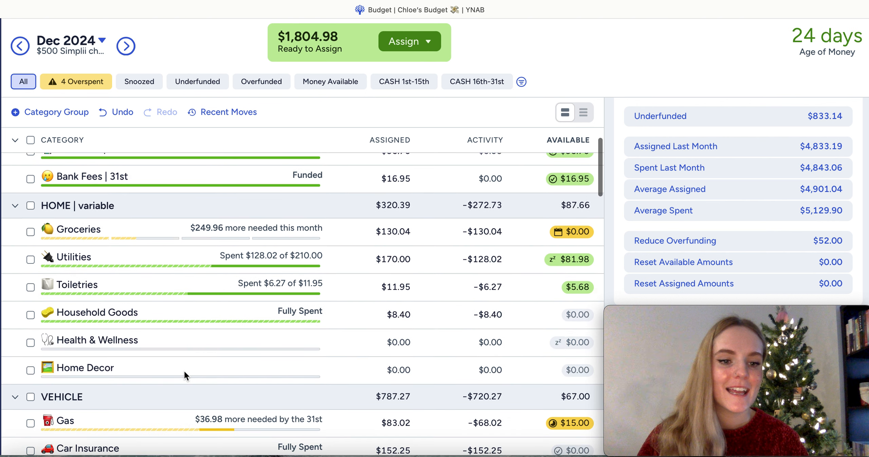
scroll(184, 372, "down", 4)
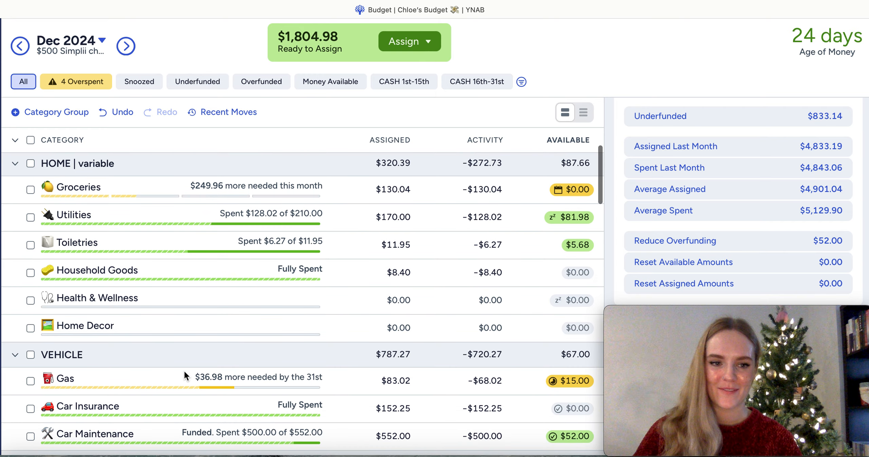
scroll(184, 371, "down", 7)
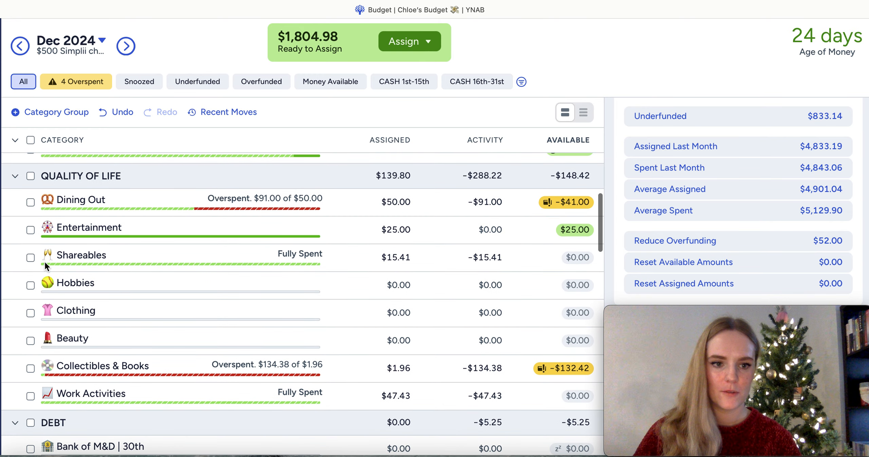
scroll(347, 305, "up", 13)
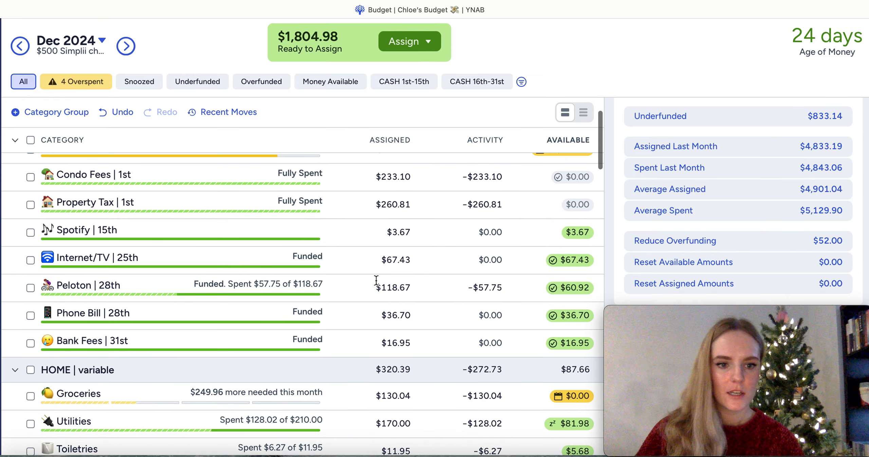
scroll(376, 280, "down", 3)
left_click(376, 280)
scroll(376, 280, "down", 1)
left_click(376, 280)
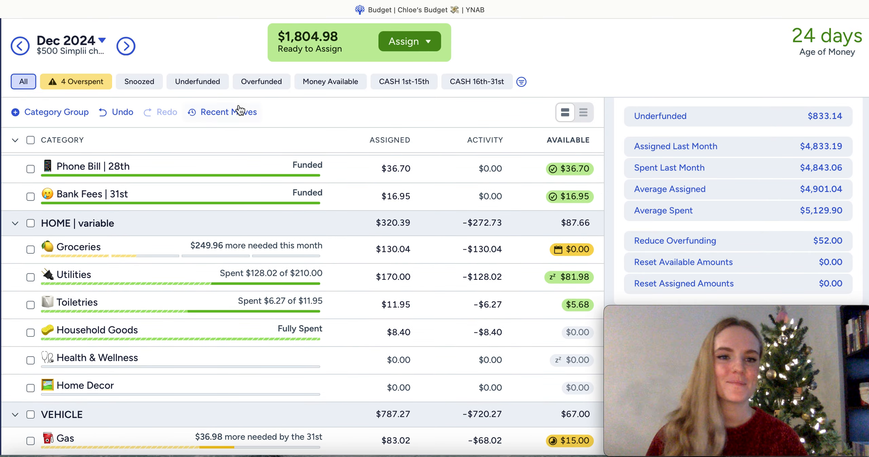
- In January 2025, auto-assign the underfunded $635.03 across Condo Fees | 1st, Property Tax | 1st and Car Insurance
left_click(125, 47)
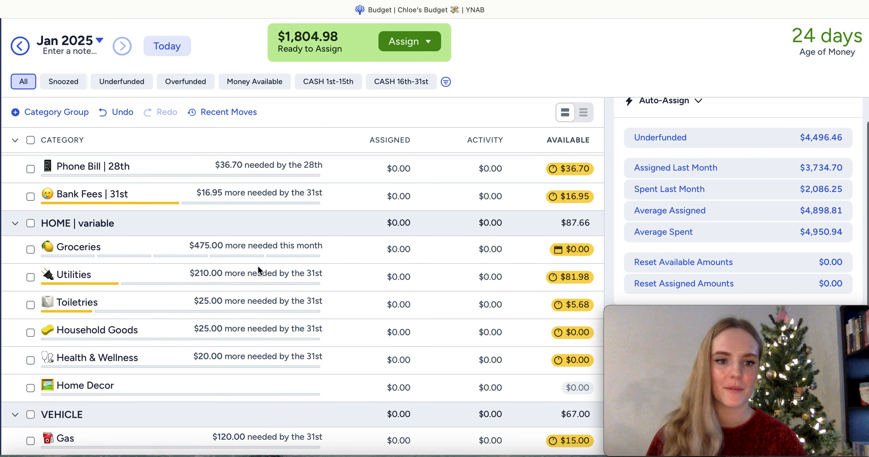
scroll(258, 266, "up", 5)
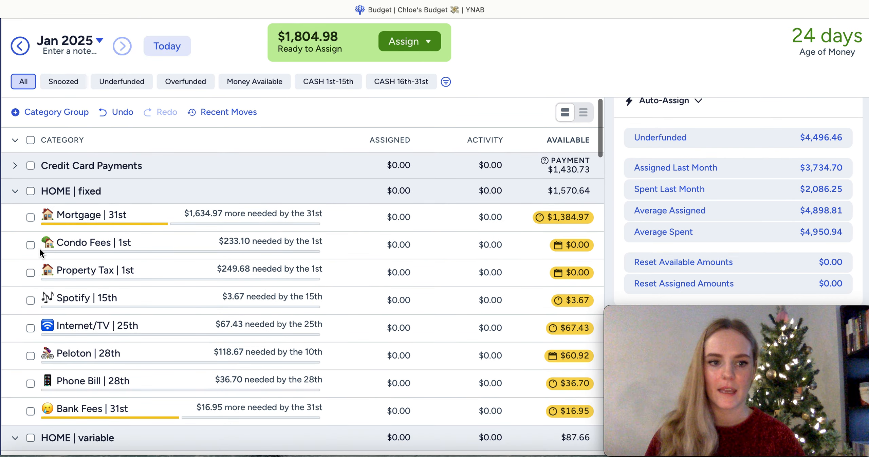
left_click(30, 245)
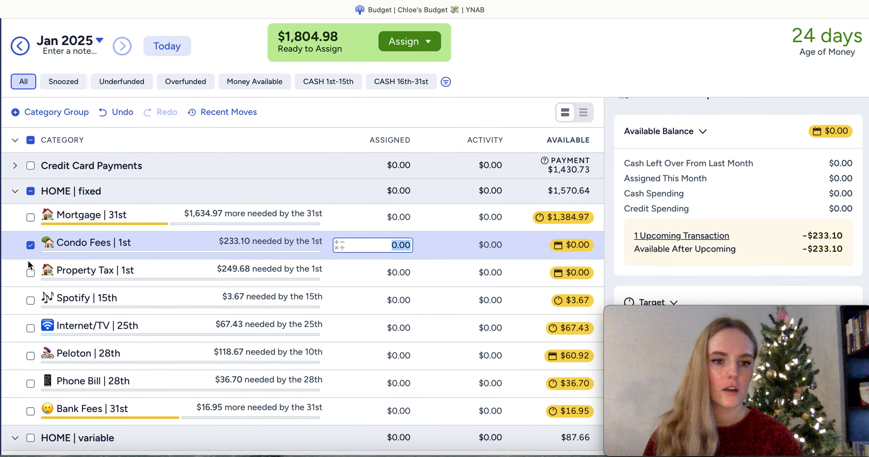
left_click(30, 273)
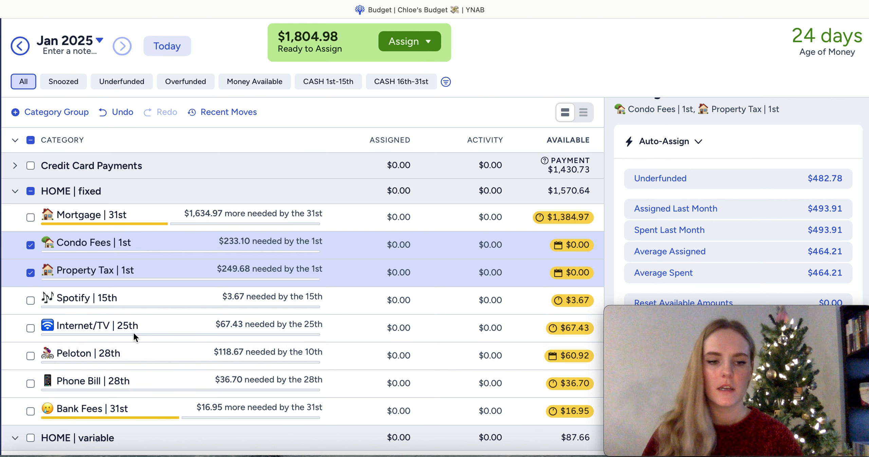
scroll(133, 334, "down", 1)
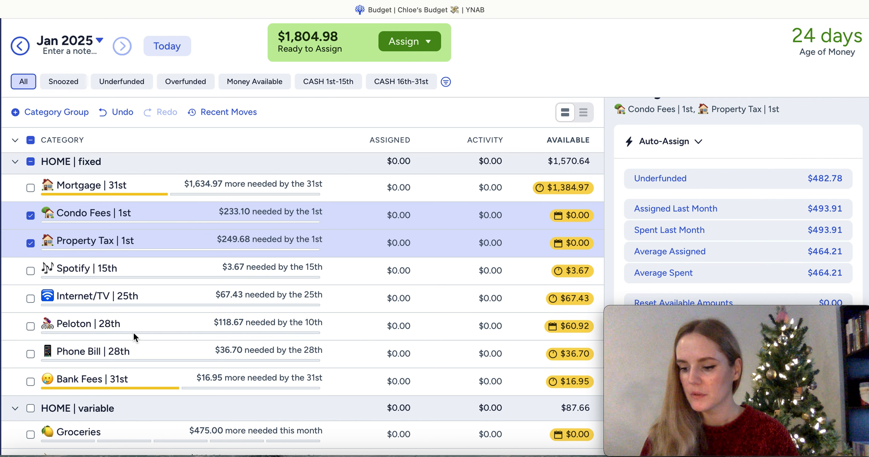
scroll(160, 375, "down", 10)
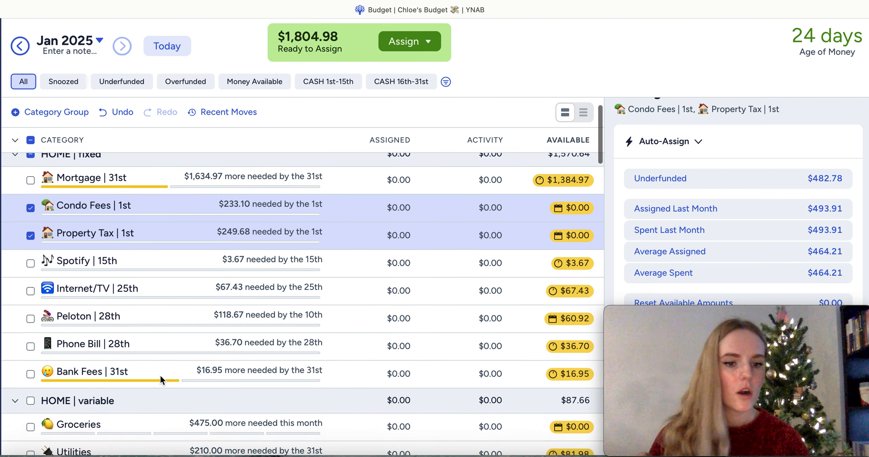
scroll(160, 375, "down", 1)
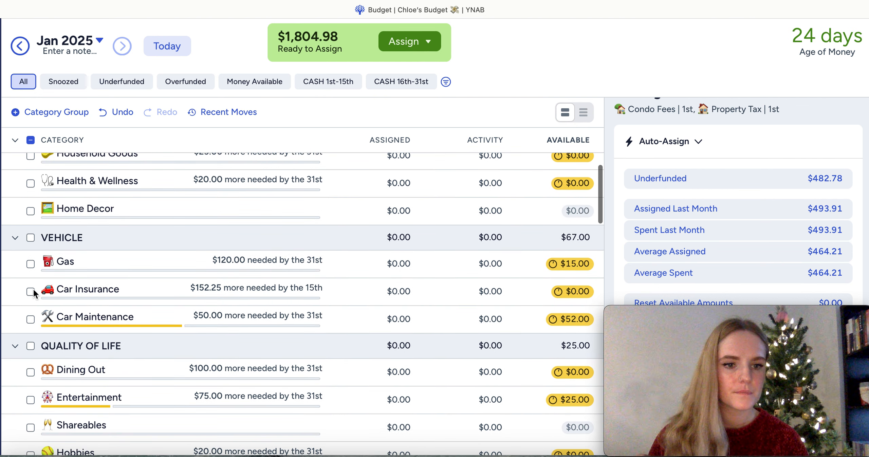
left_click(30, 291)
left_click(700, 184)
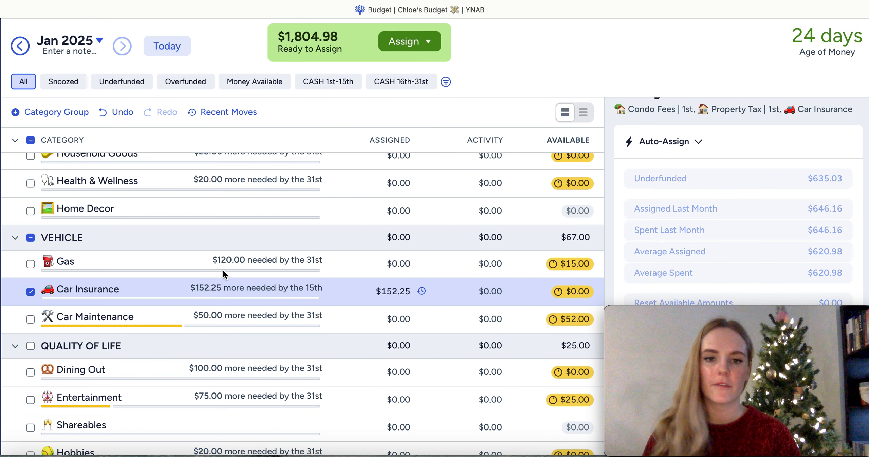
- Deselect the HOME | fixed categories and return to the December 2024 budget
scroll(223, 269, "up", 10)
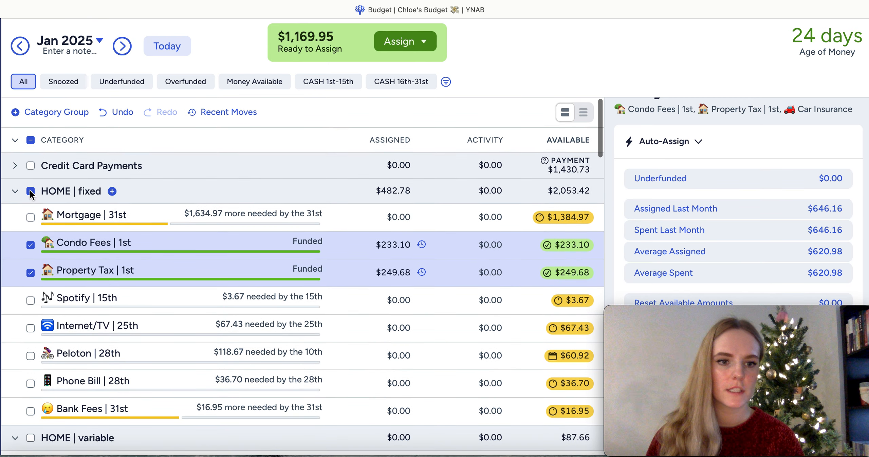
left_click(30, 192)
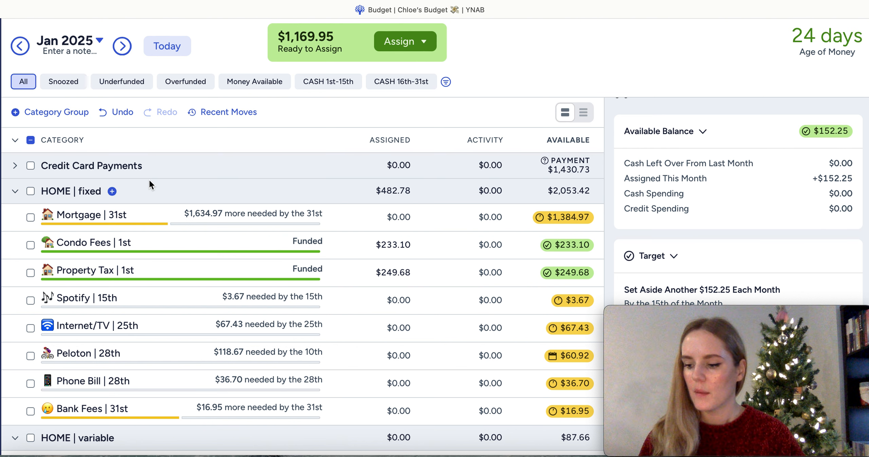
left_click(20, 45)
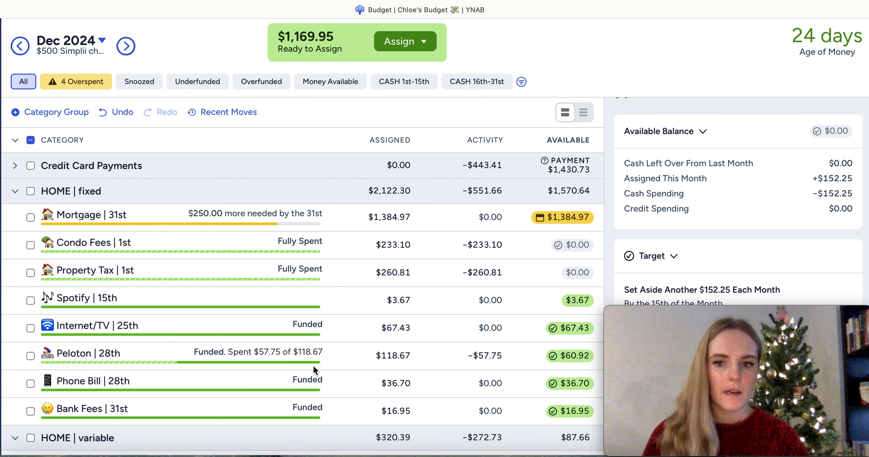
- Deselect Car Insurance and review the December HOME | variable, VEHICLE and QUALITY OF LIFE categories, checking Shareables' balance details
scroll(313, 364, "down", 1)
scroll(313, 365, "down", 8)
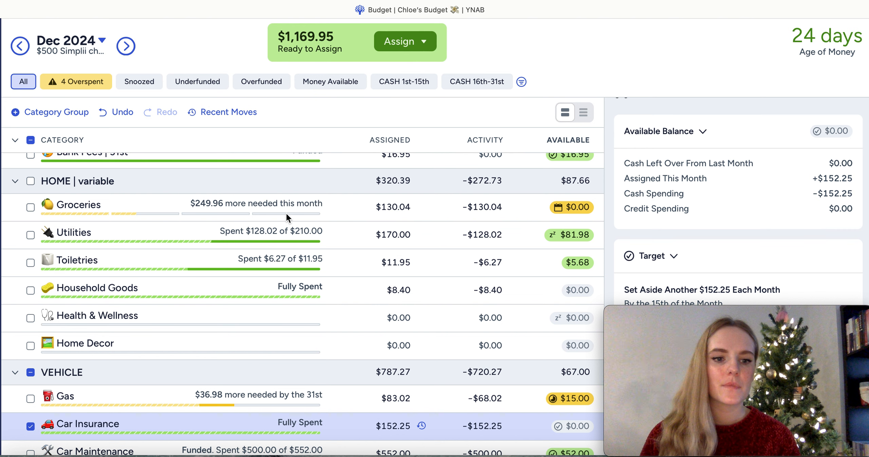
scroll(287, 213, "down", 3)
left_click(27, 350)
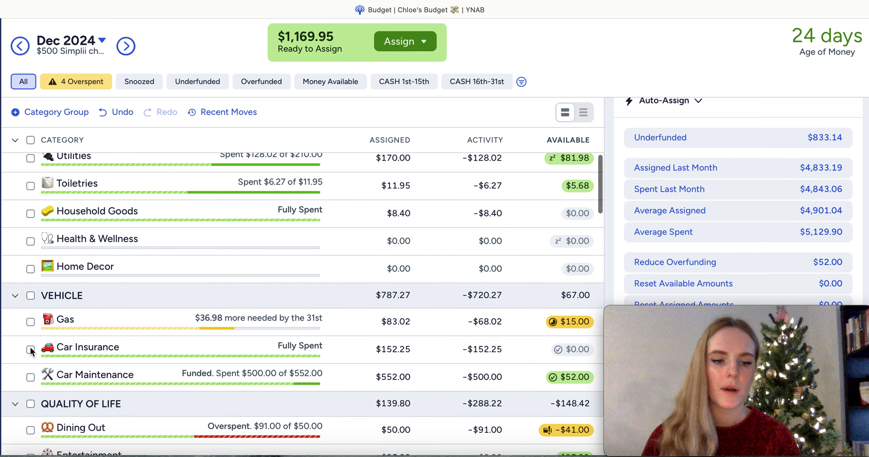
scroll(218, 338, "down", 6)
left_click(166, 323)
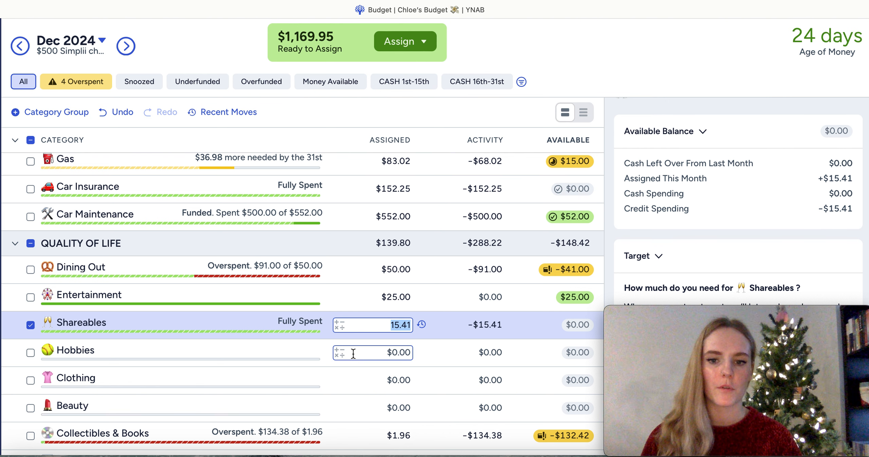
scroll(288, 345, "up", 1)
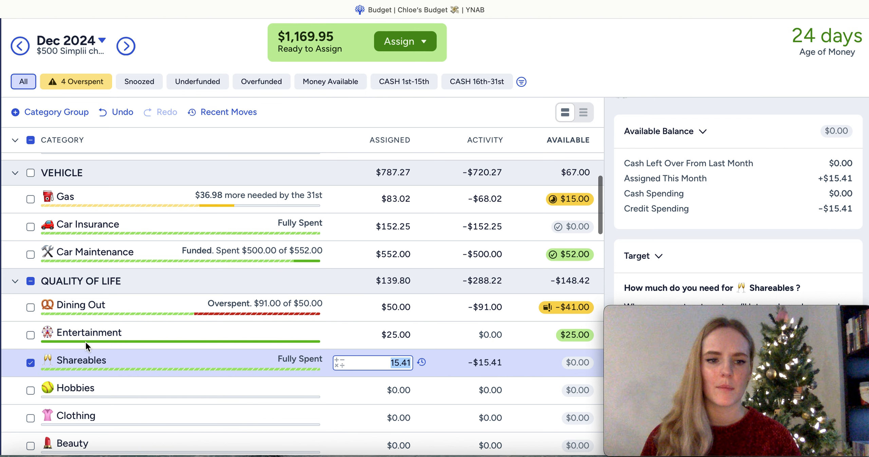
left_click(33, 364)
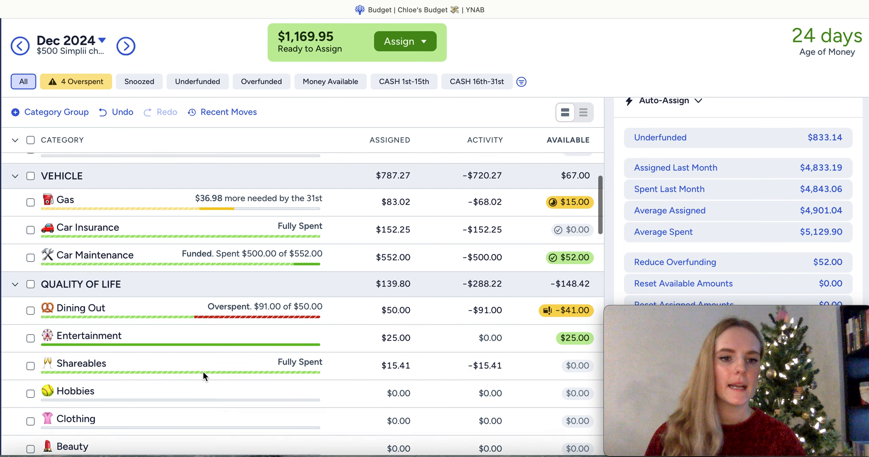
- Add $180 to the December amount assigned to Groceries in HOME | variable
scroll(203, 371, "up", 4)
scroll(202, 370, "up", 5)
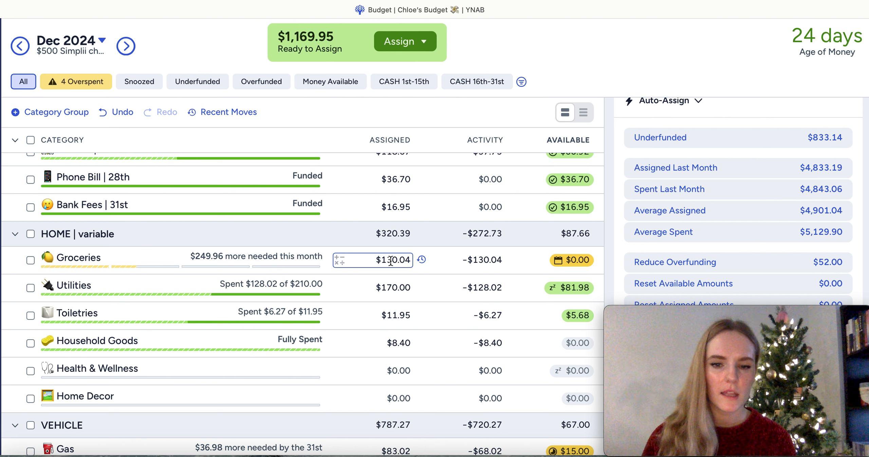
left_click(391, 261)
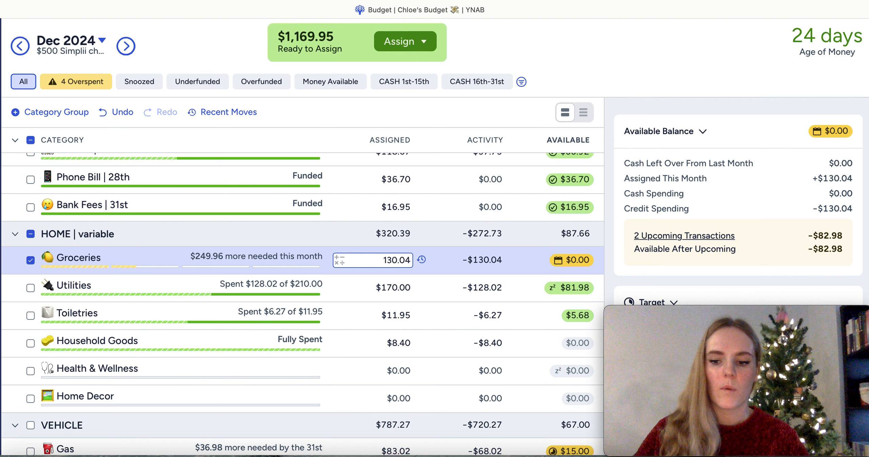
type("+")
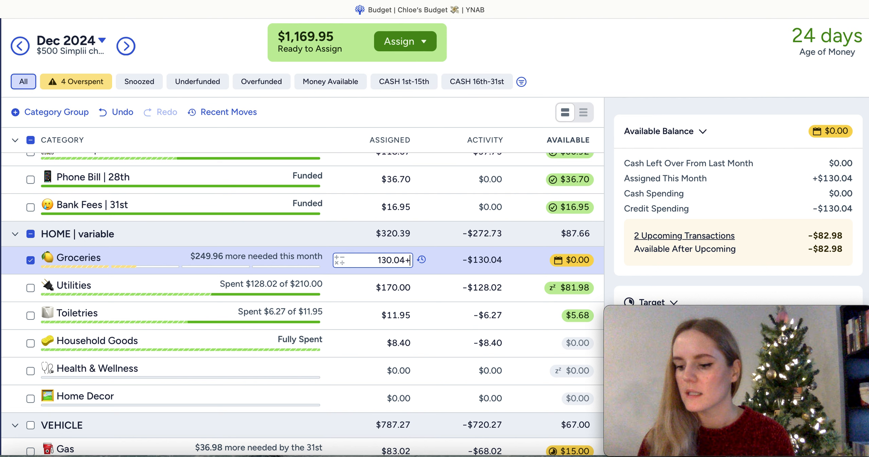
type("180")
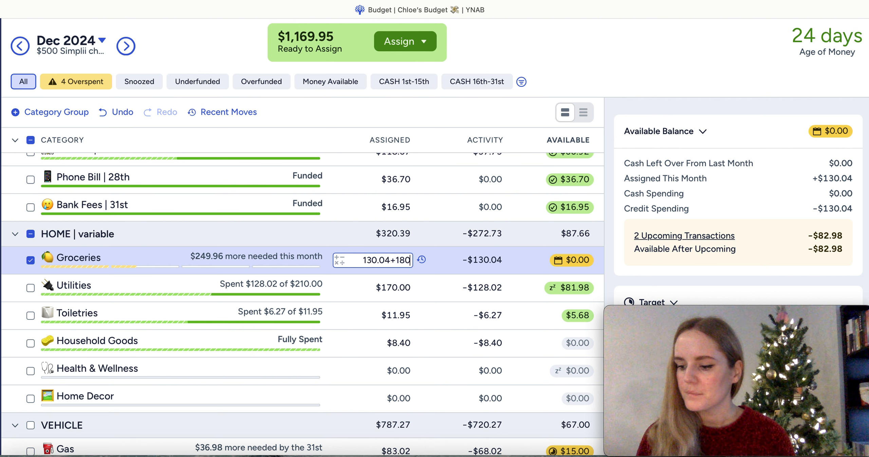
key("Return")
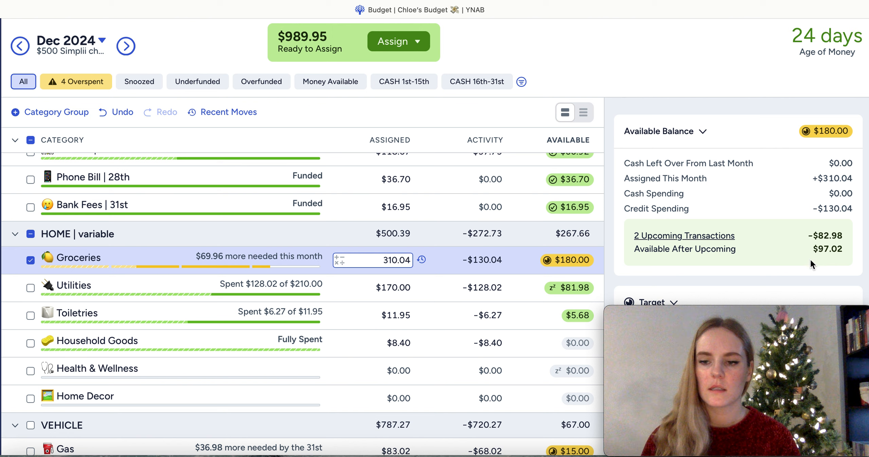
- Check the two upcoming Groceries transactions, close their details and deselect the category
left_click(715, 240)
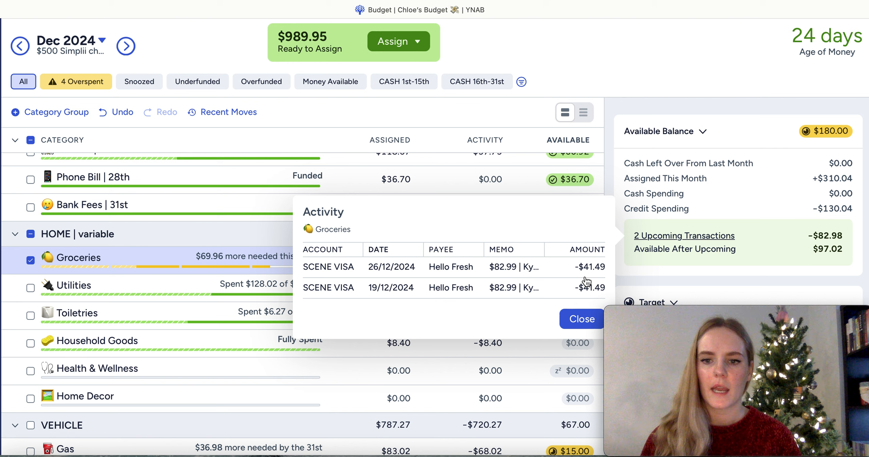
left_click(570, 326)
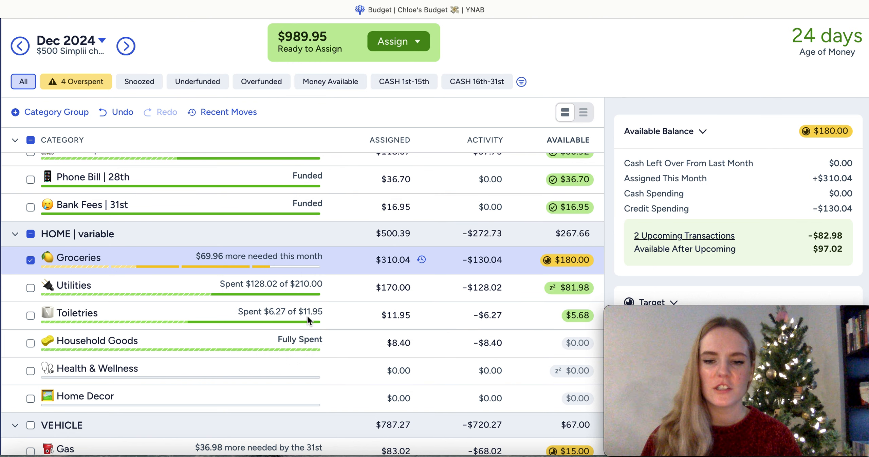
left_click(30, 261)
- Examine the Reimbursements category under DEBT in December 2024 and January 2025, deselect it and return to December
scroll(131, 327, "down", 12)
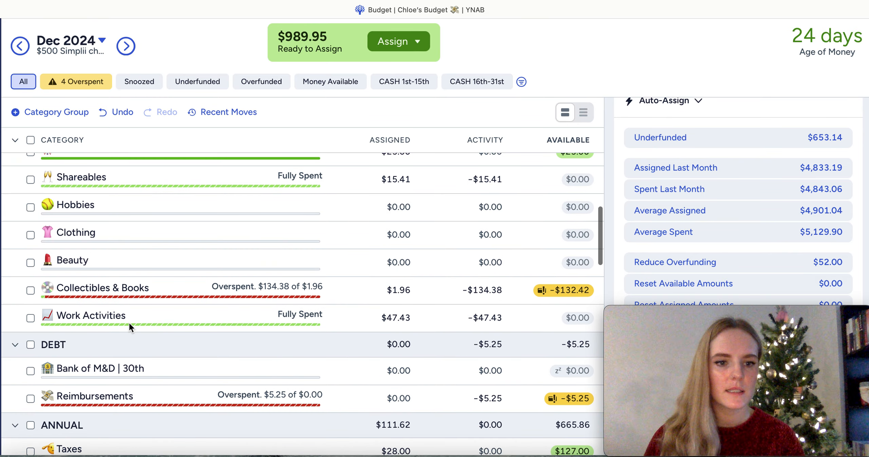
scroll(129, 326, "down", 2)
left_click(258, 300)
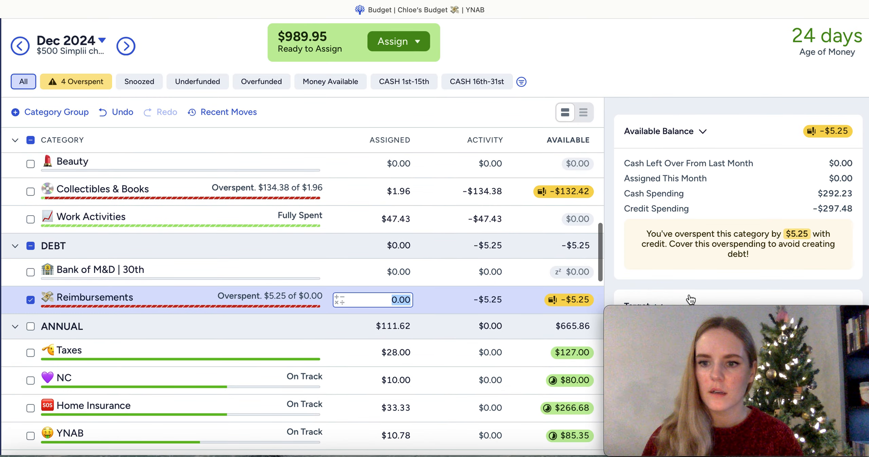
scroll(691, 300, "down", 5)
scroll(691, 300, "up", 10)
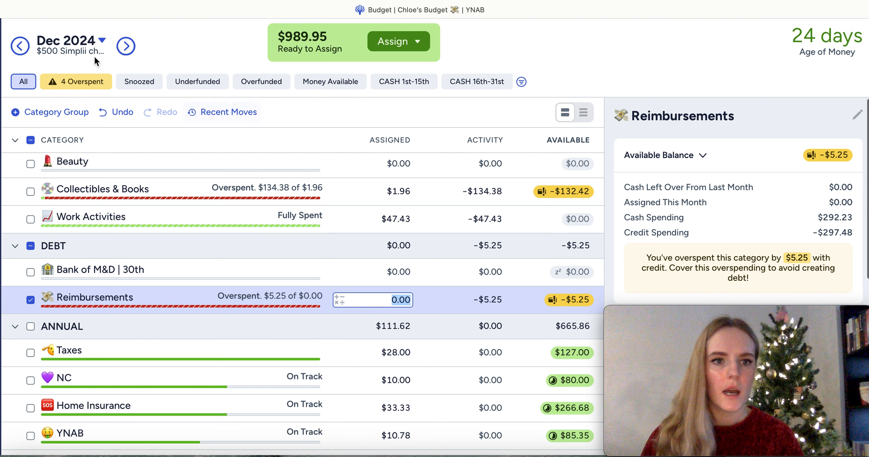
left_click(128, 48)
left_click(126, 47)
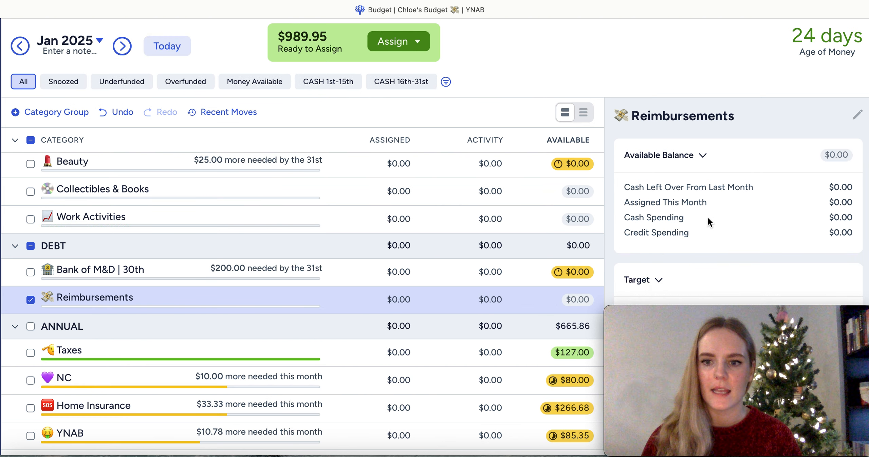
scroll(708, 218, "down", 5)
scroll(707, 216, "up", 5)
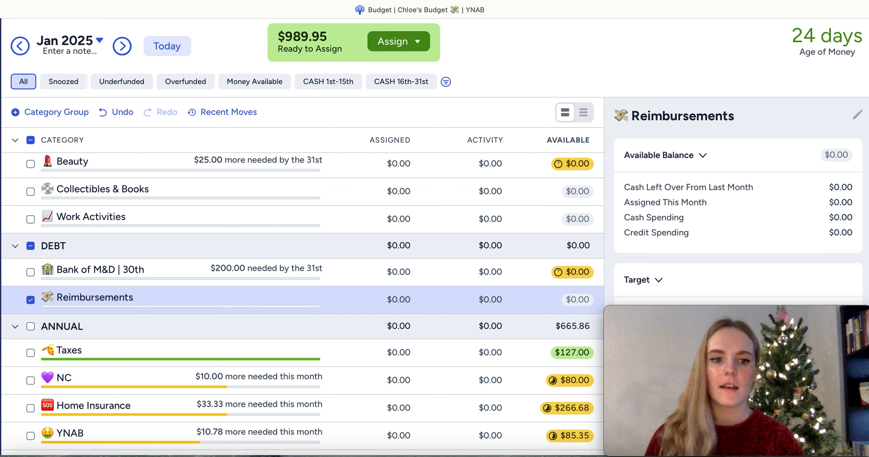
left_click(29, 300)
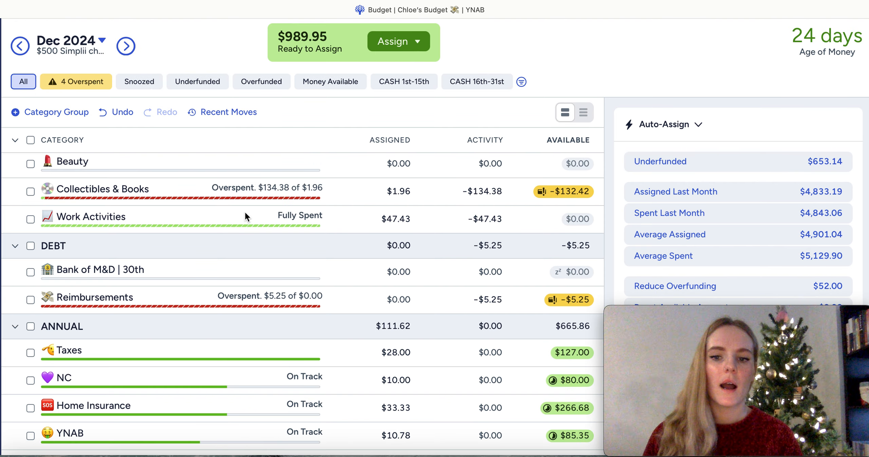
- Add $60 to the December amount assigned to Gas in VEHICLE and deselect the category
scroll(458, 184, "up", 15)
scroll(458, 184, "down", 10)
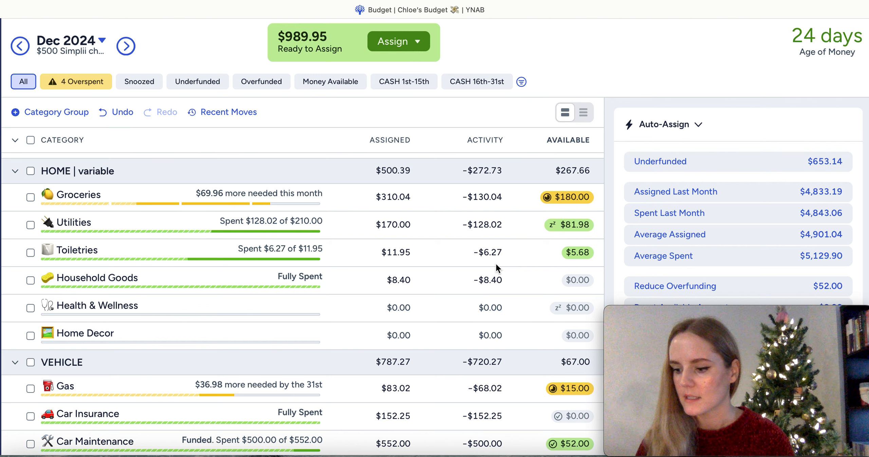
scroll(446, 328, "down", 3)
left_click(397, 296)
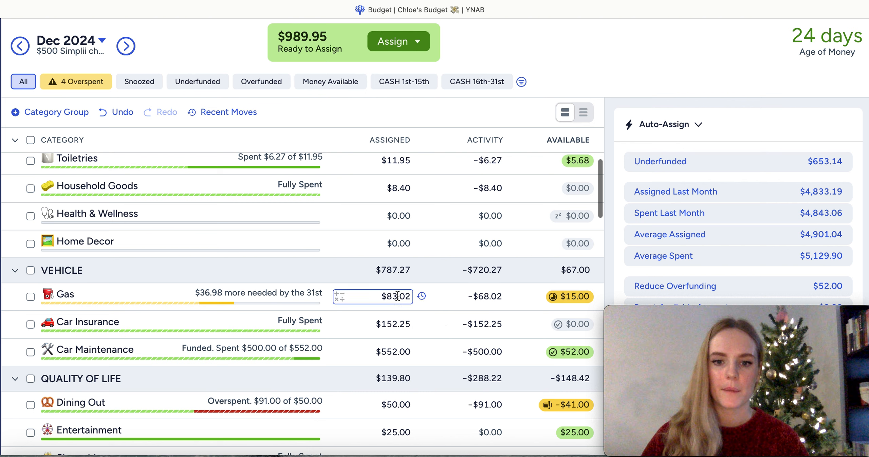
type("+")
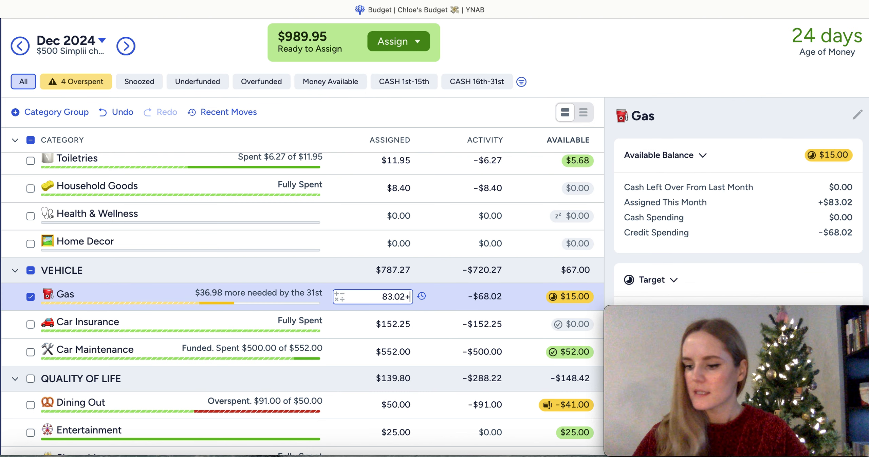
type("60")
key("Return")
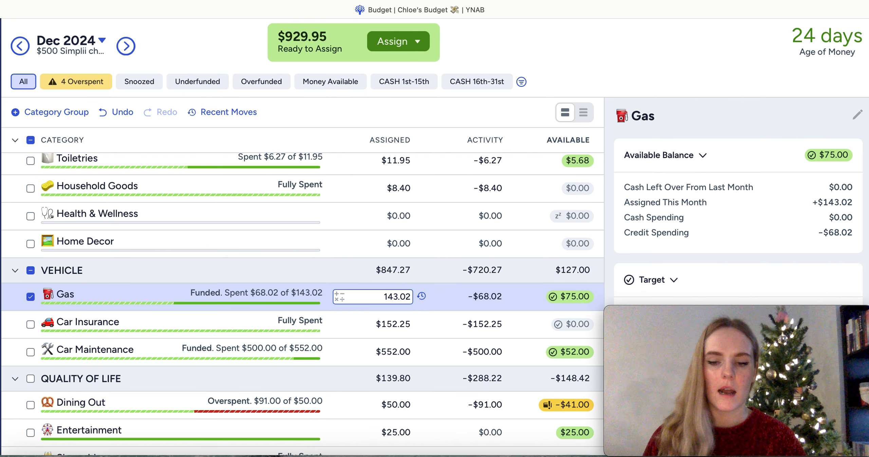
left_click(30, 297)
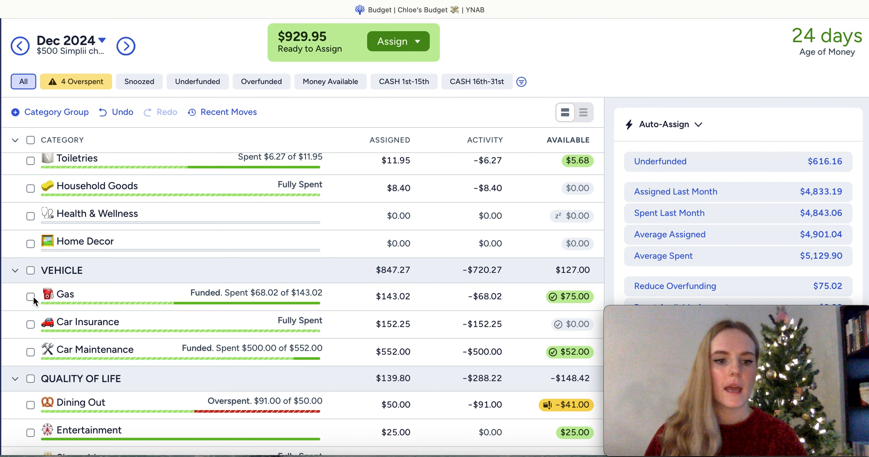
- Assign $10 to Health & Wellness for December, check its target progress and deselect the category
left_click(397, 217)
type("10")
key("Return")
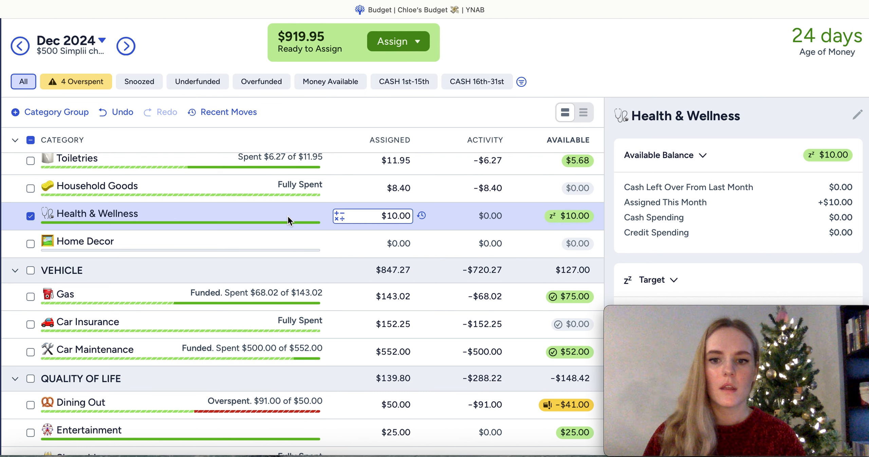
scroll(845, 205, "down", 6)
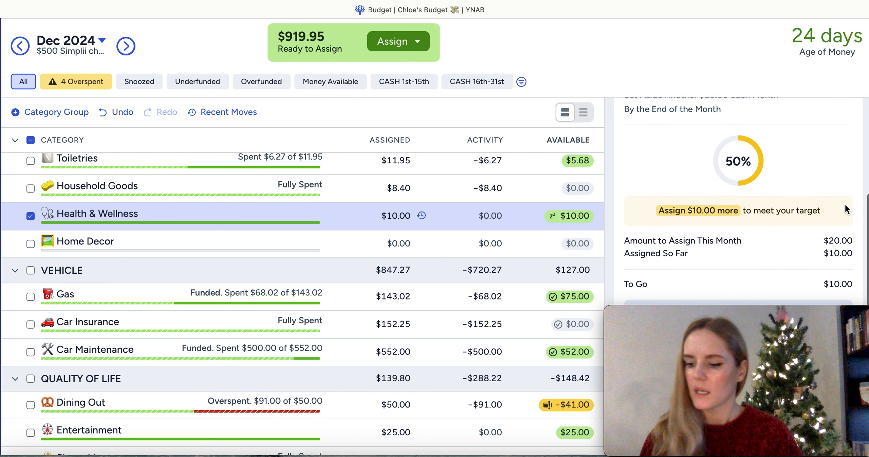
left_click(30, 217)
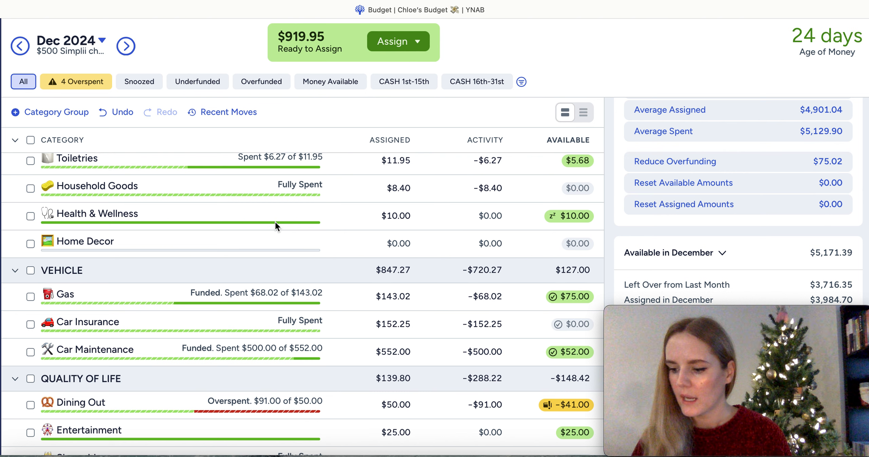
- Add $50 to the December amount assigned to Dining Out in QUALITY OF LIFE
scroll(470, 310, "down", 5)
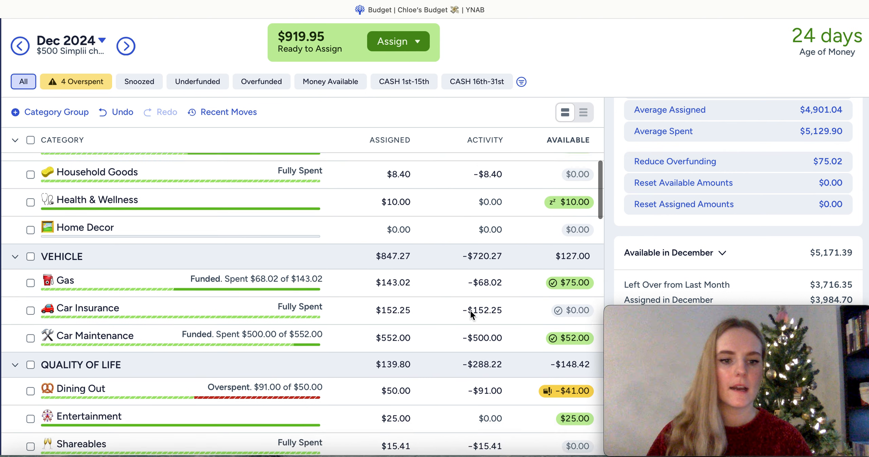
left_click(405, 316)
type("+50")
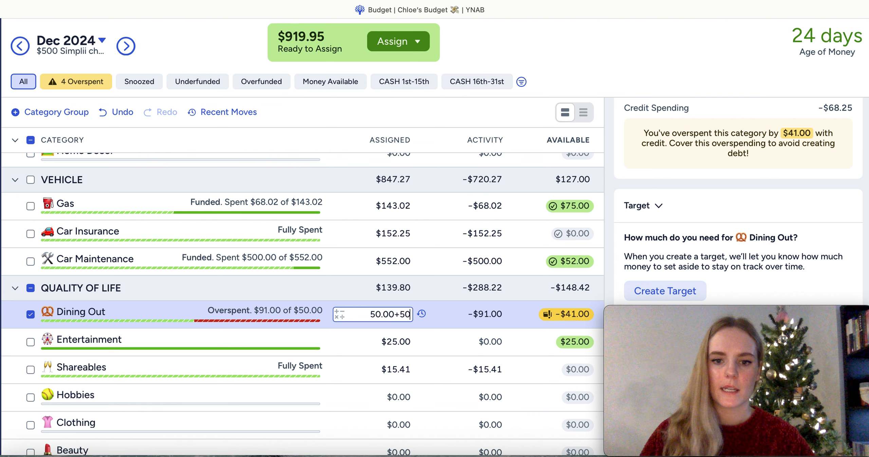
key("Return")
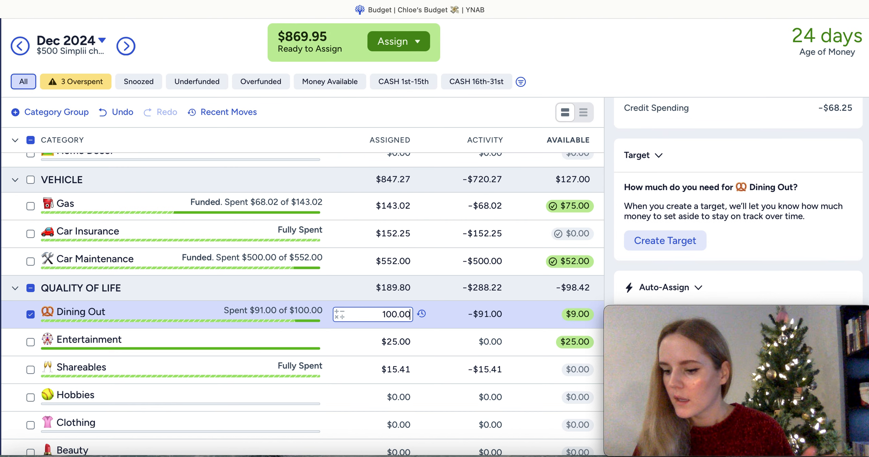
- Add $25 to the December amount assigned to Entertainment and deselect the category
left_click(388, 340)
type("+25")
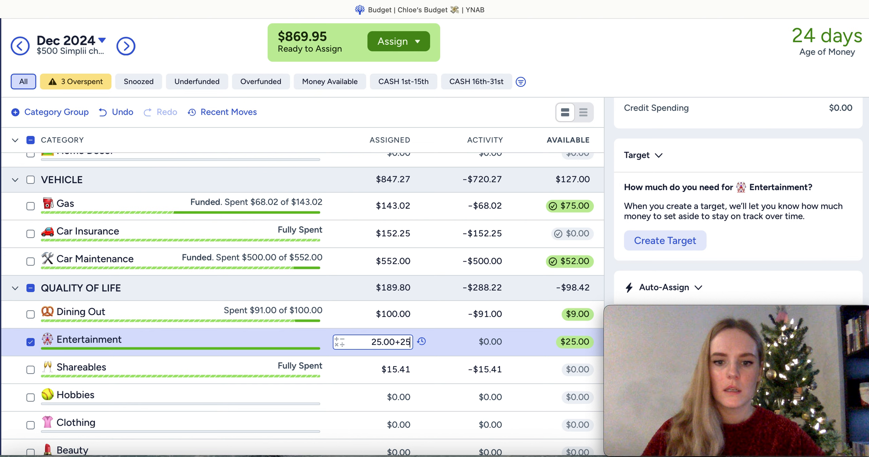
key("Return")
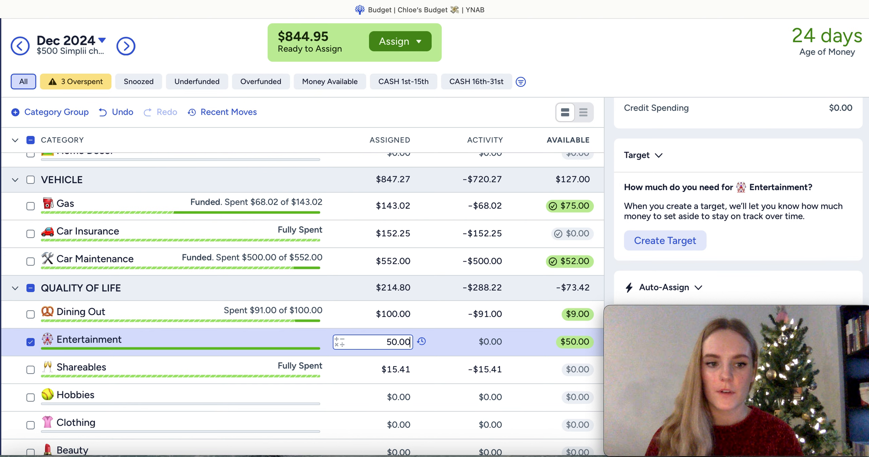
left_click(28, 345)
left_click(28, 344)
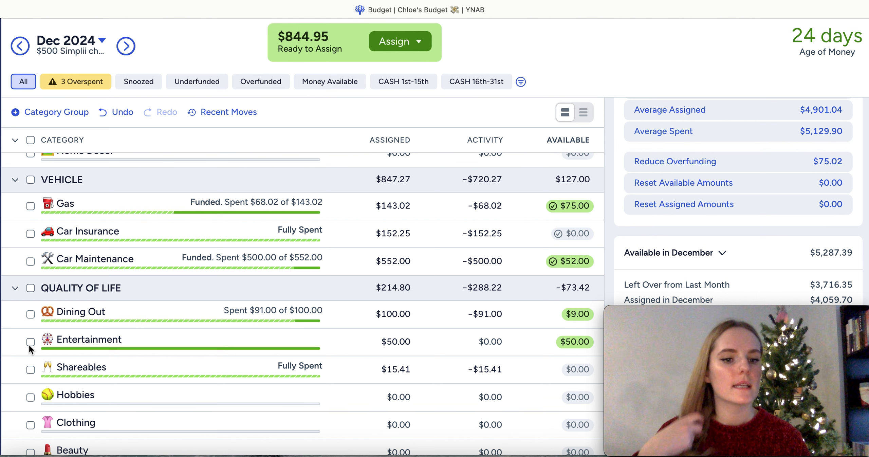
- Assign $50 to the Clothing category in QUALITY OF LIFE for December
scroll(488, 340, "down", 2)
left_click(345, 351)
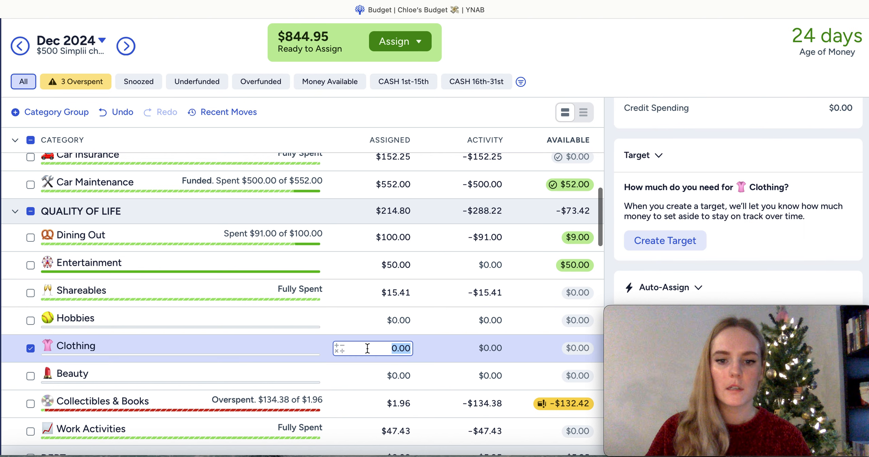
type("50")
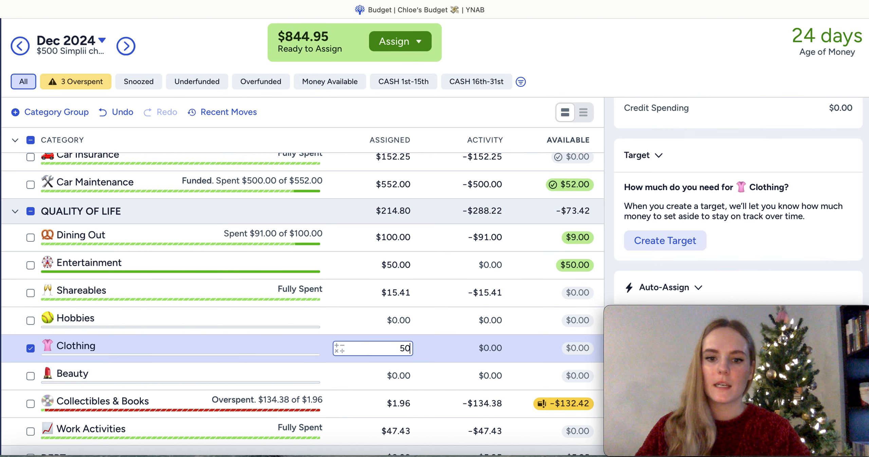
key("Return")
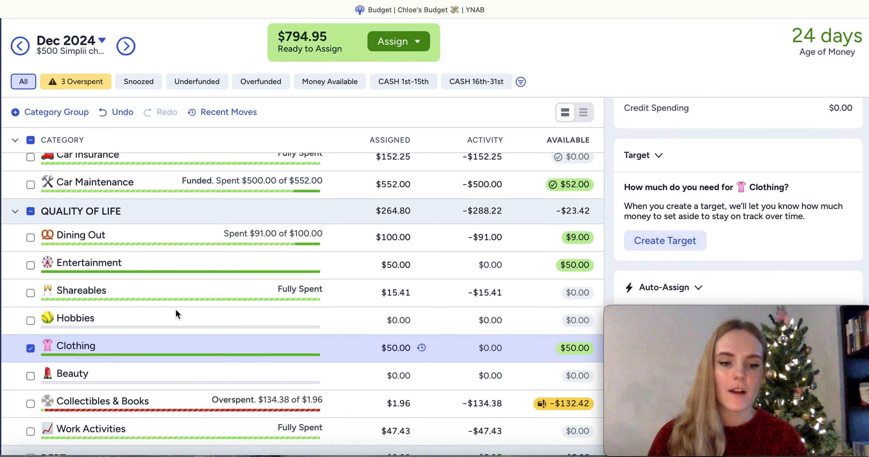
- Deselect Clothing and add $50 to the December amount assigned to Groceries in HOME | variable
left_click(30, 348)
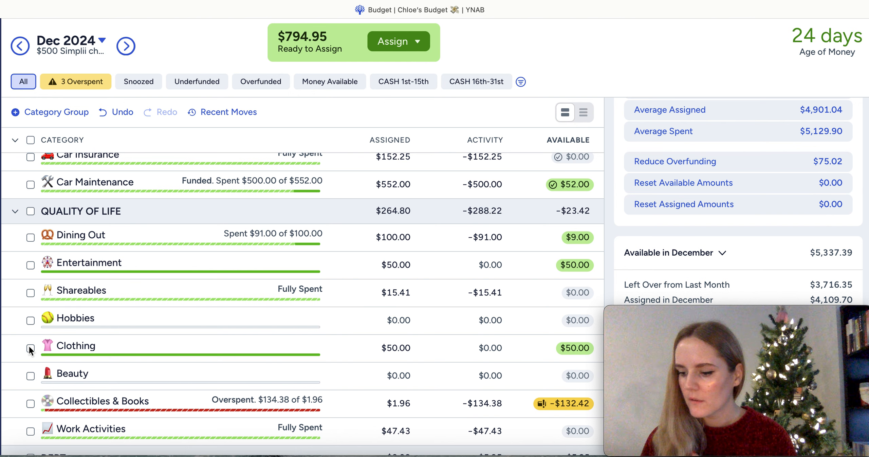
scroll(31, 348, "down", 3)
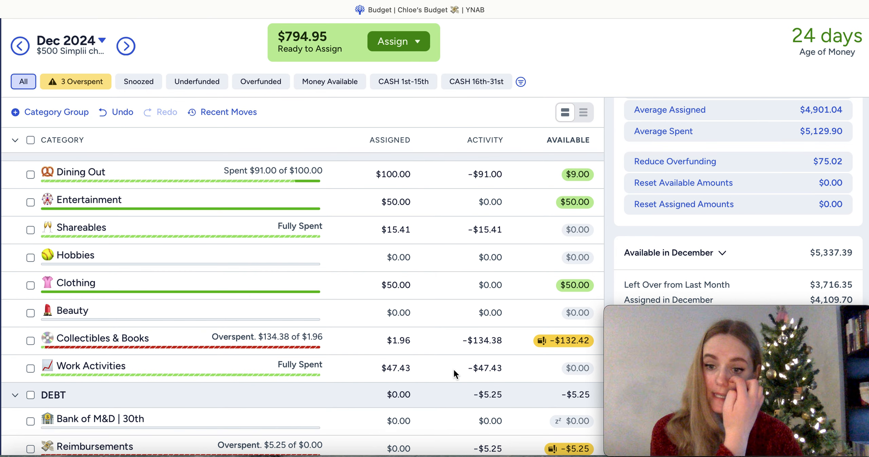
scroll(453, 367, "up", 1)
scroll(454, 373, "up", 3)
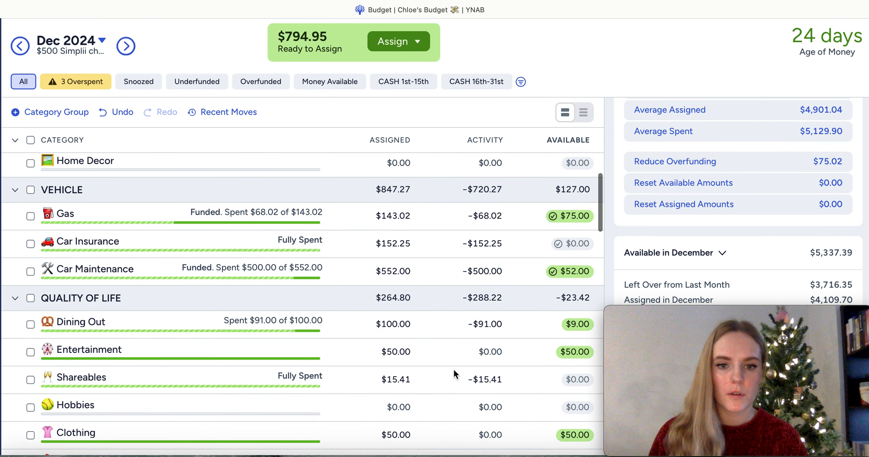
scroll(453, 336, "up", 8)
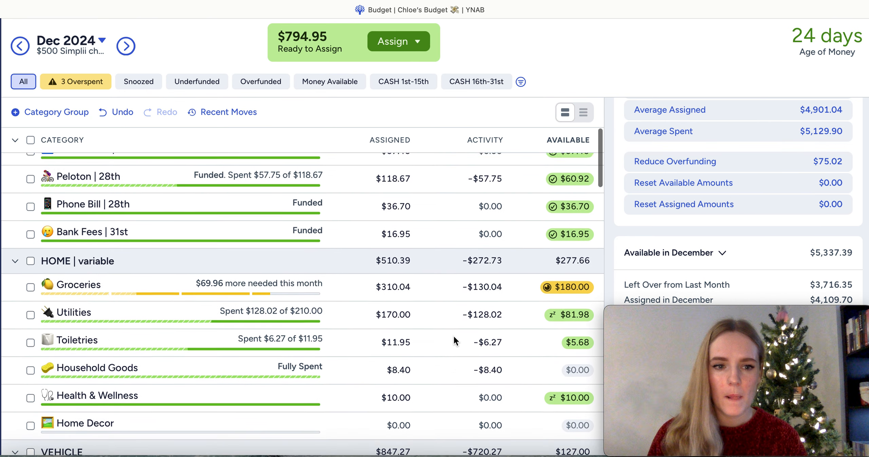
left_click(482, 299)
left_click(400, 306)
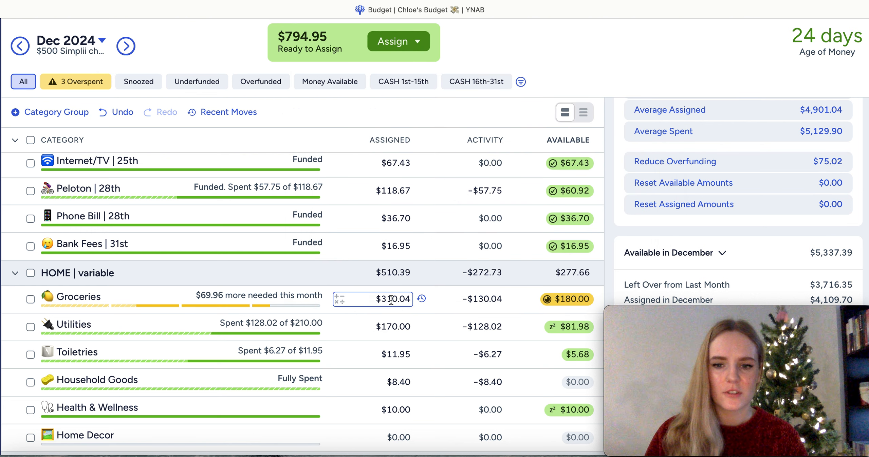
left_click(389, 299)
key("Right")
type("+50")
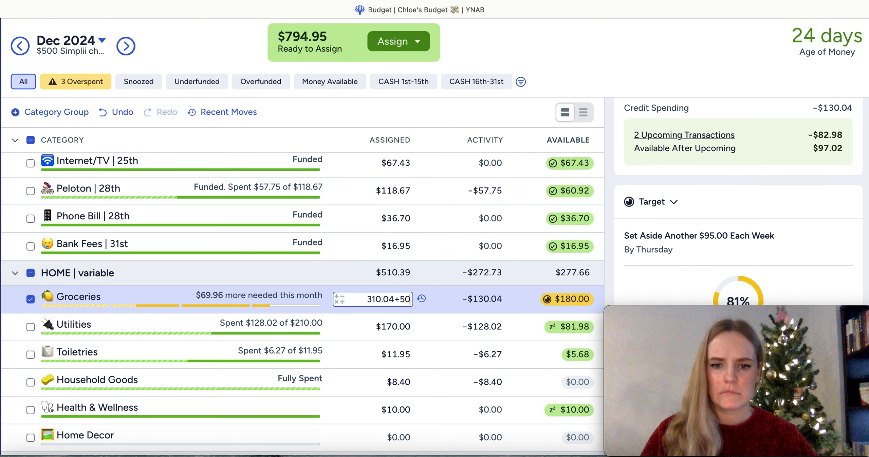
key("Return")
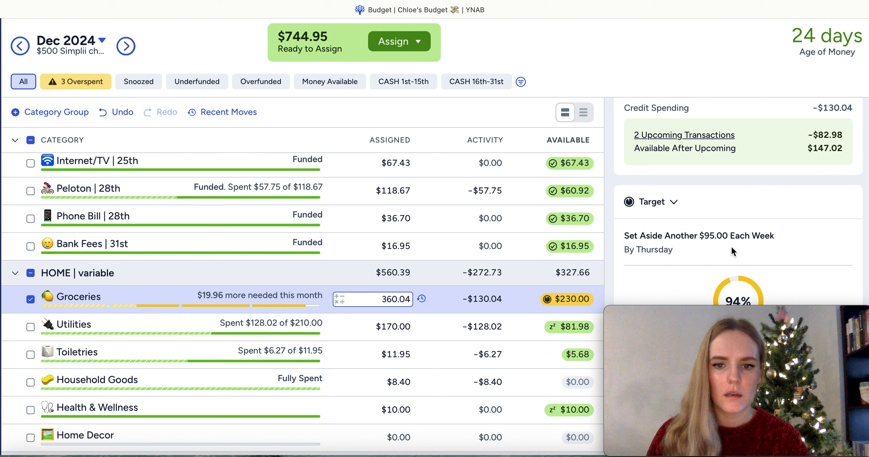
- Snooze the Groceries target for this month and deselect the category
scroll(732, 250, "down", 10)
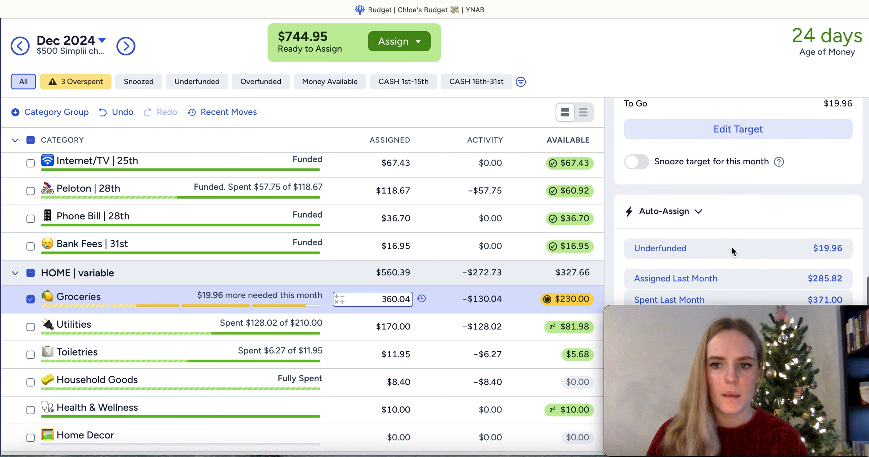
scroll(723, 230, "up", 4)
left_click(637, 192)
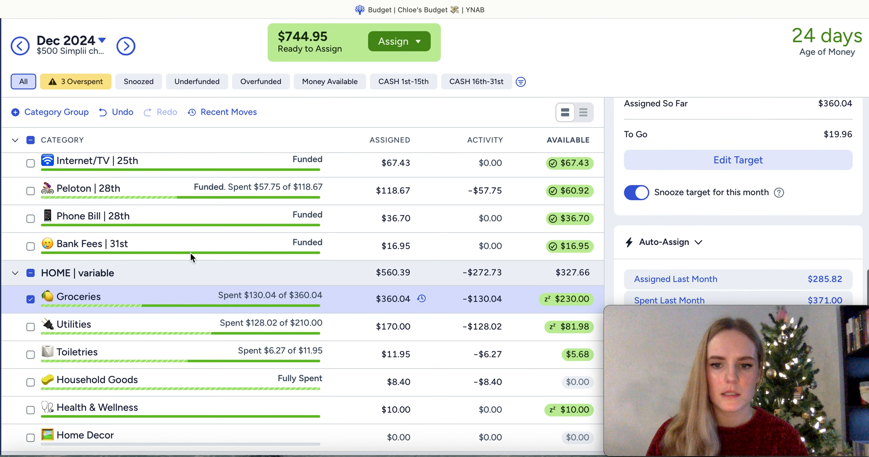
left_click(30, 299)
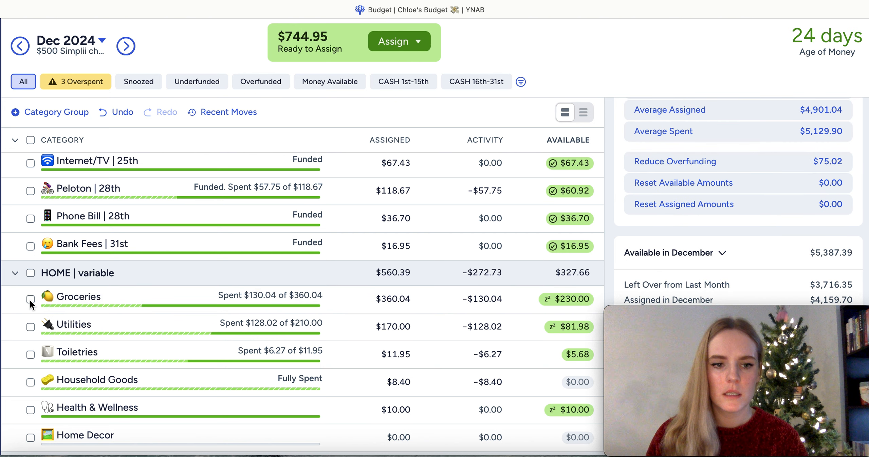
- Assign $50 to the Beauty category in QUALITY OF LIFE for December and deselect it
scroll(239, 323, "down", 3)
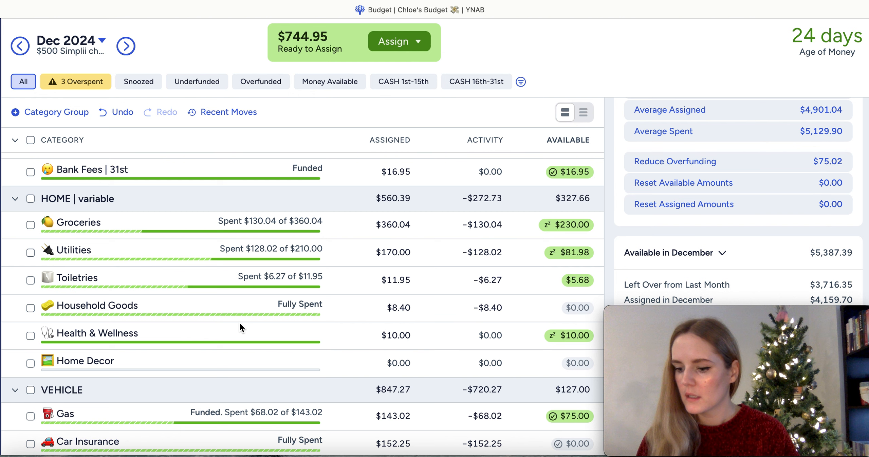
scroll(302, 338, "down", 6)
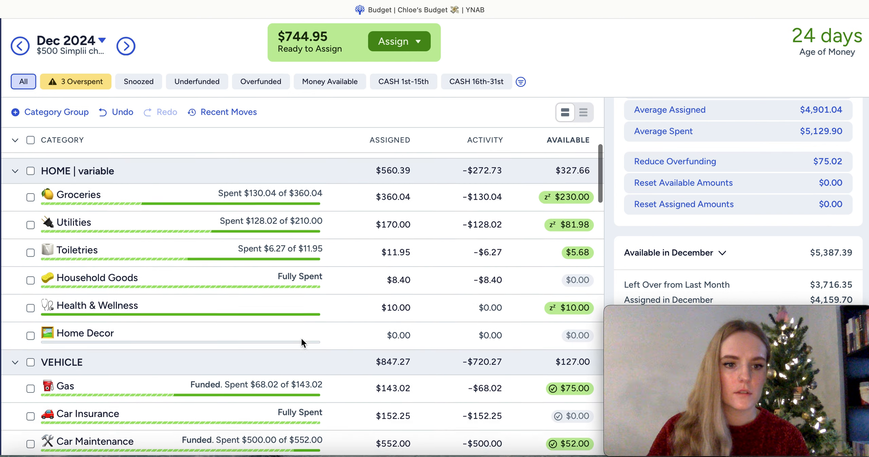
scroll(302, 339, "down", 6)
left_click(392, 336)
type("50")
key("Return")
left_click(31, 347)
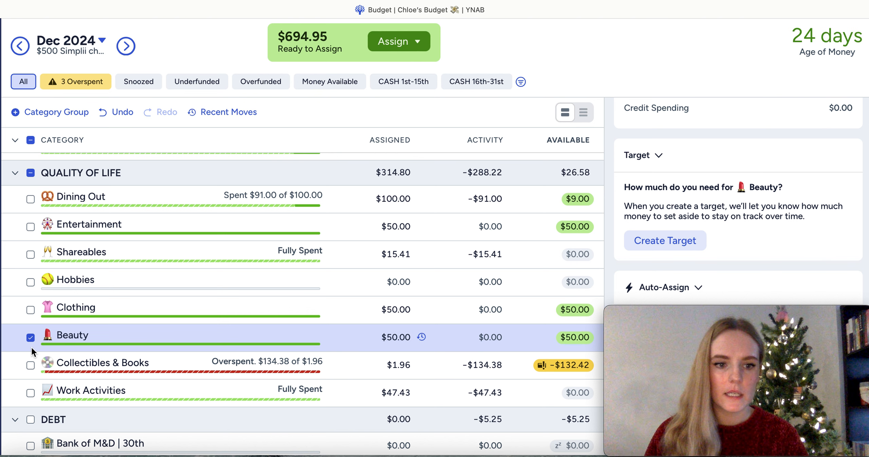
left_click(30, 339)
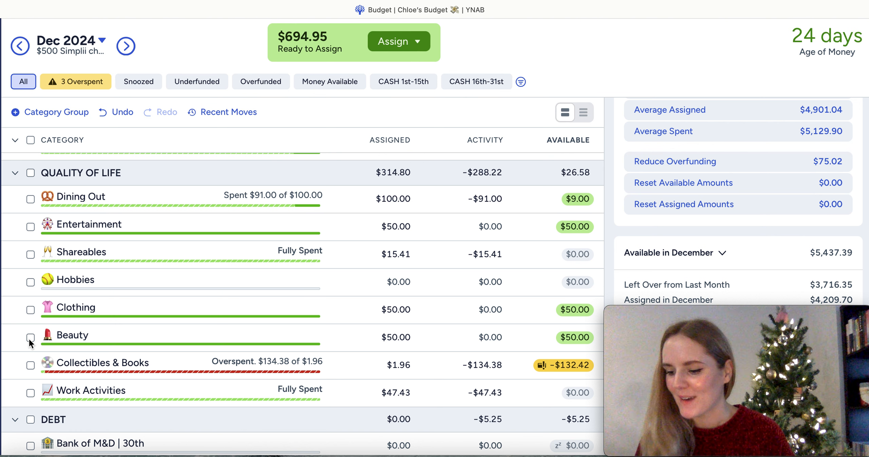
- Cover the Collectibles & Books overspending by adding $132.42 to its December assigned amount, and deselect the category
left_click(397, 365)
type("+")
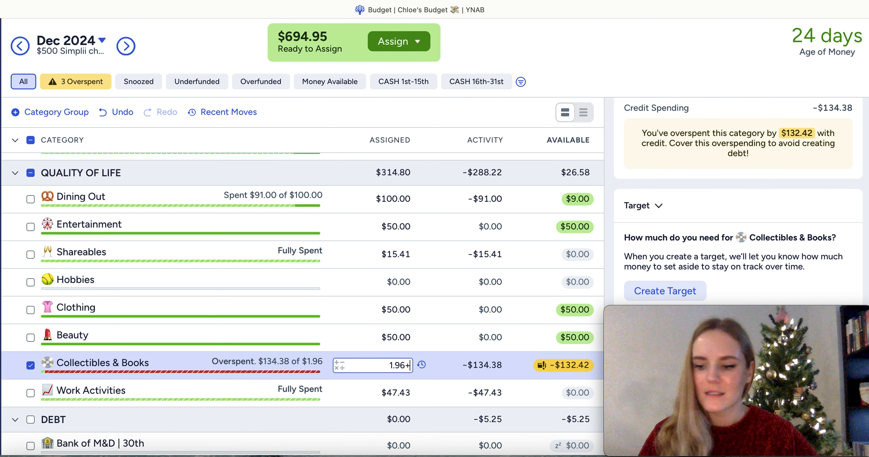
type("132.42")
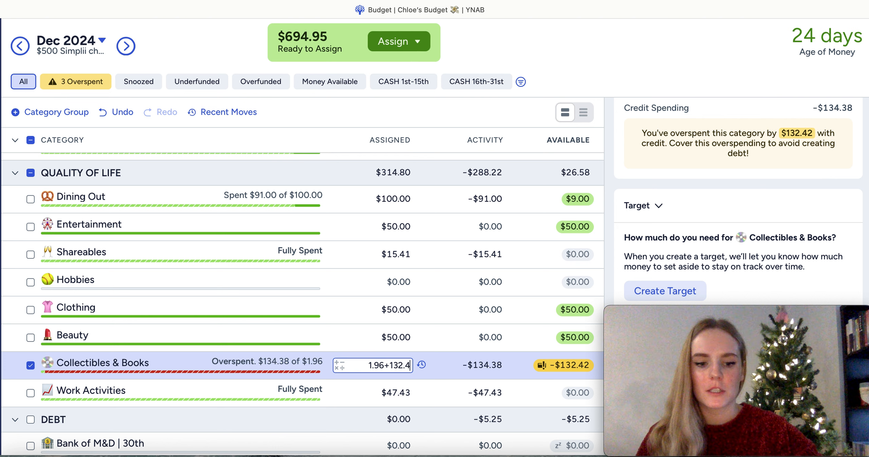
key("Return")
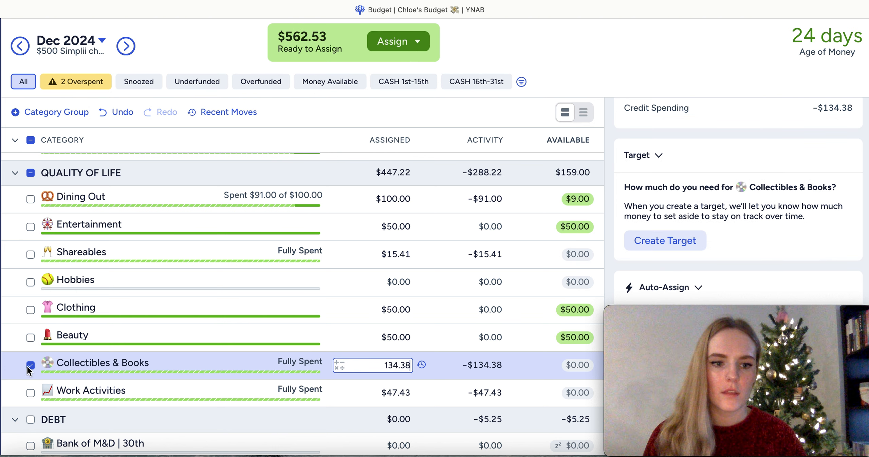
left_click(30, 365)
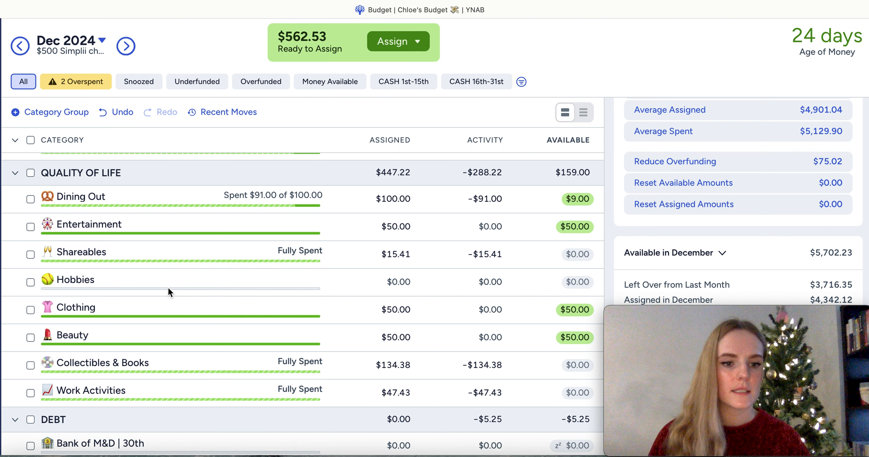
- Add $388 to the December amount assigned to Car Maintenance in VEHICLE and deselect the category
scroll(169, 288, "up", 5)
left_click(380, 327)
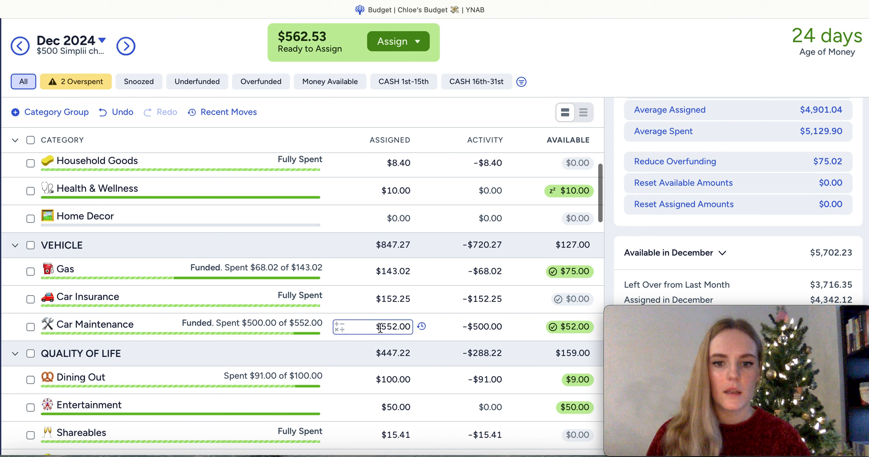
left_click(381, 327)
type("+")
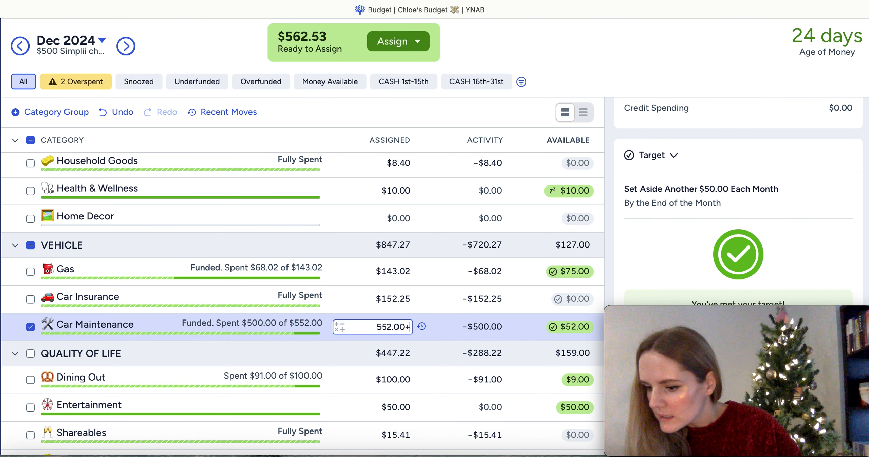
type("288")
key("BackSpace")
key("BackSpace")
key("BackSpace")
type("388")
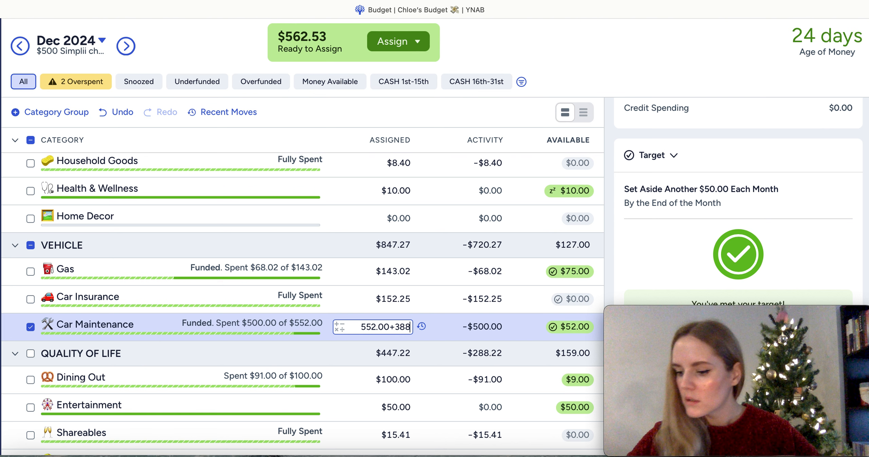
key("Return")
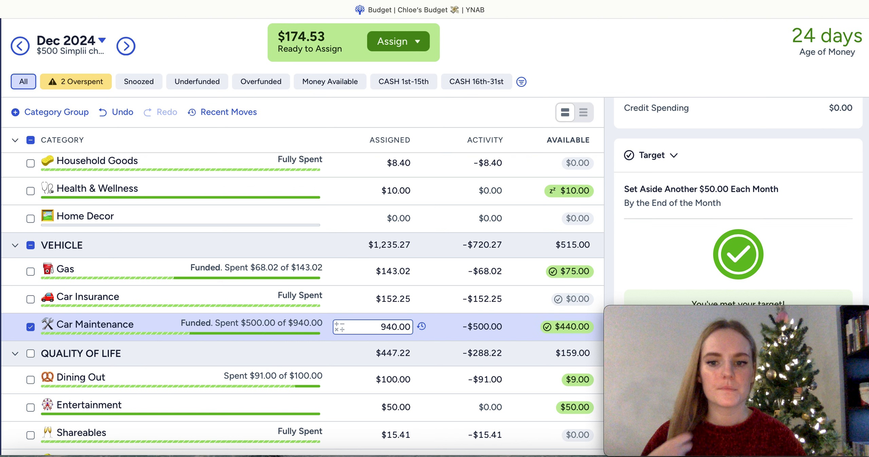
left_click(30, 328)
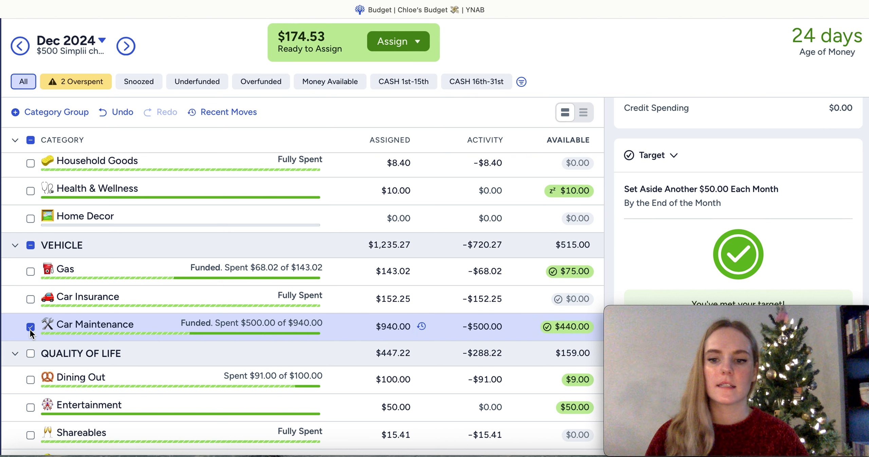
left_click(30, 328)
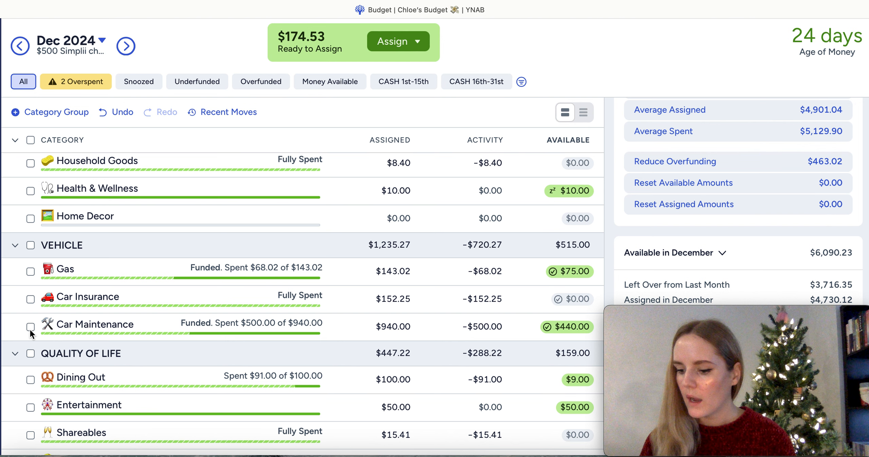
- Assign $23.33 to Misc. Gifts in GIFTS to cover its overspending, and deselect the category
scroll(148, 391, "down", 10)
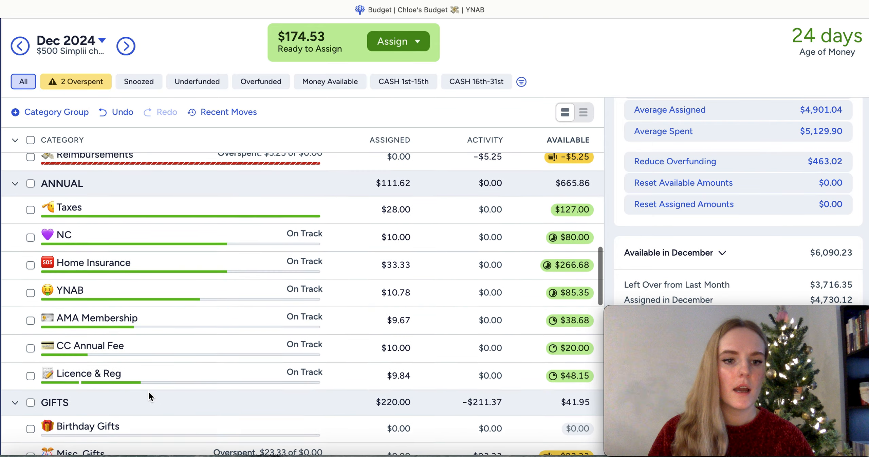
scroll(149, 390, "down", 3)
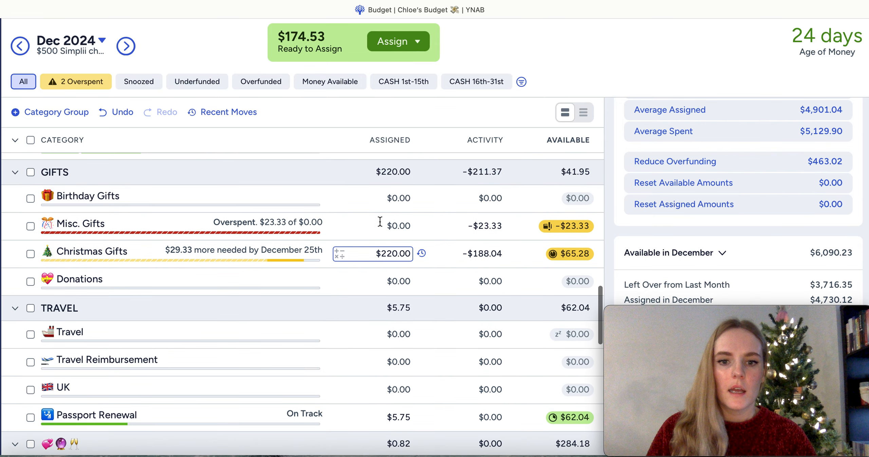
left_click(401, 227)
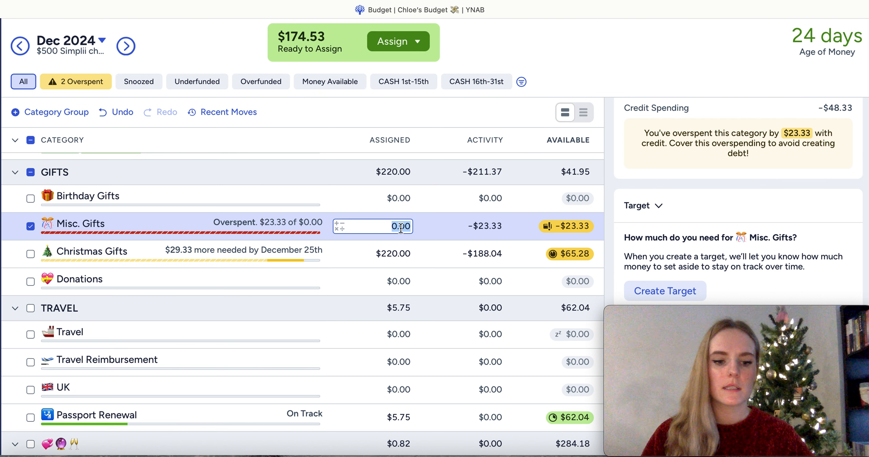
type("23.33")
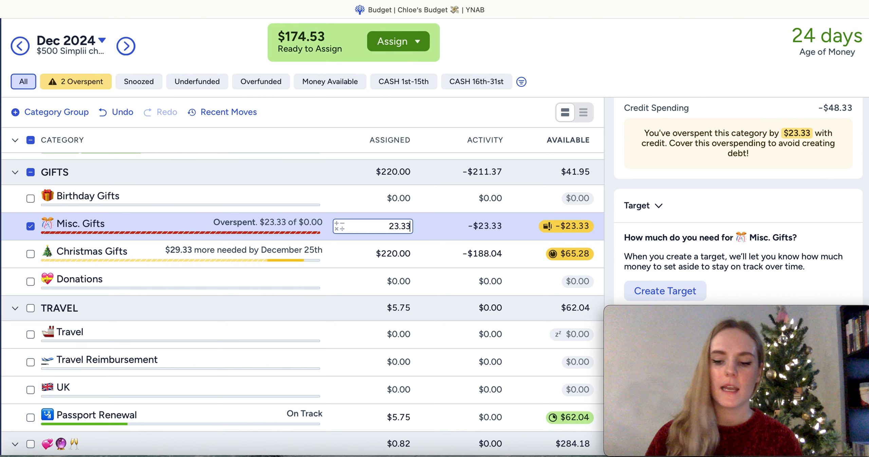
key("Return")
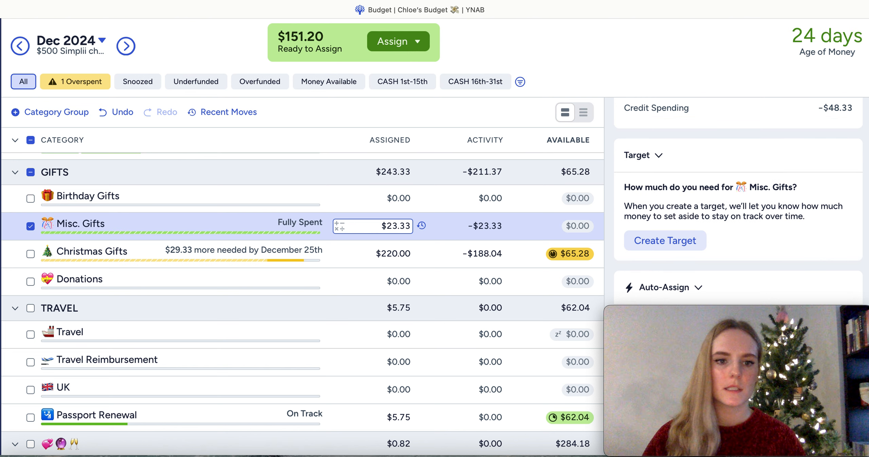
left_click(32, 226)
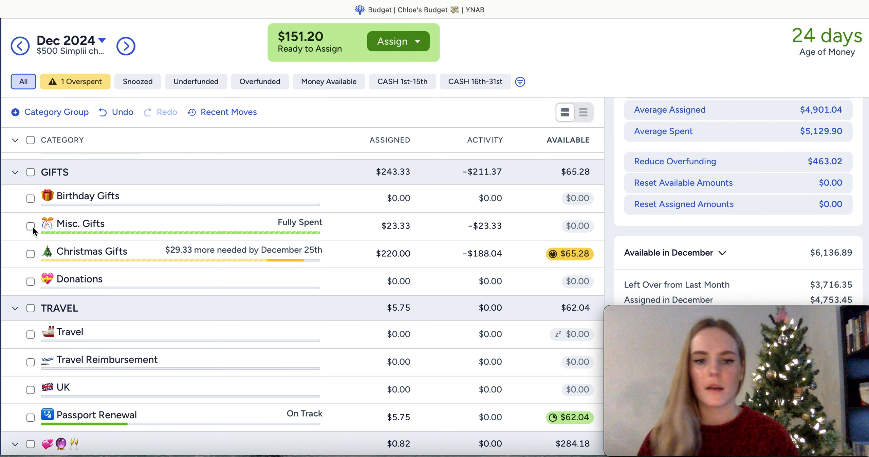
- Add $50 to the December amount assigned to Christmas Gifts and check the category's target details
left_click(391, 253)
type("+")
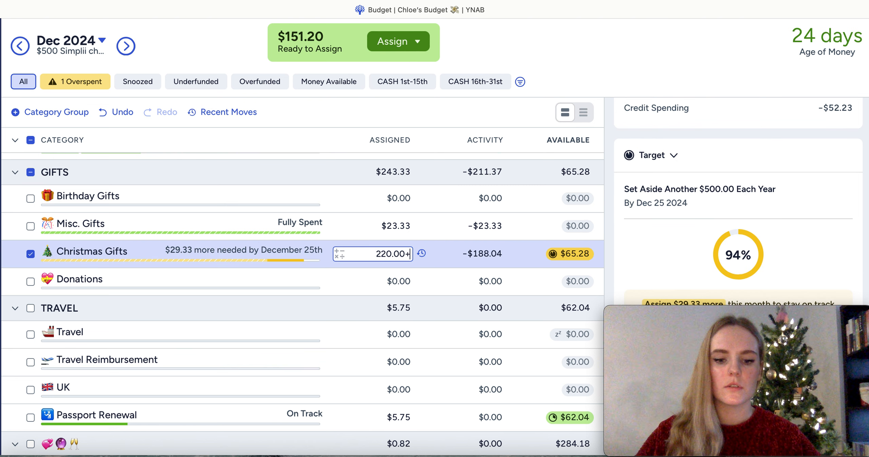
type("50")
key("Return")
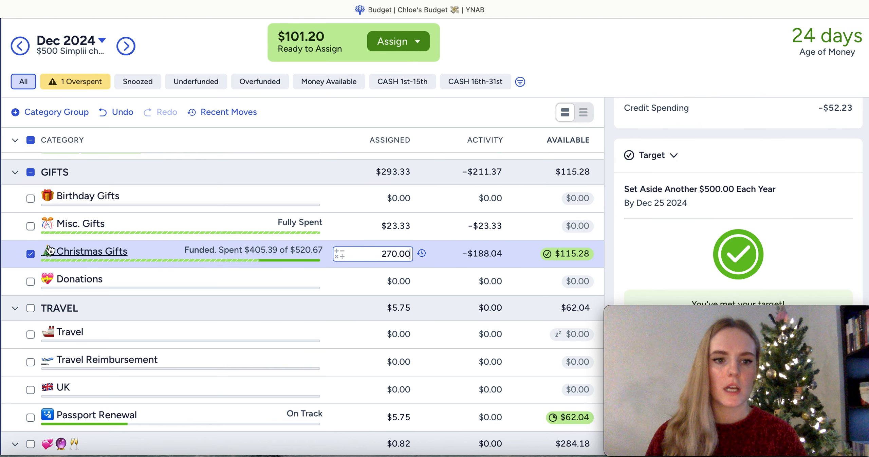
left_click(30, 256)
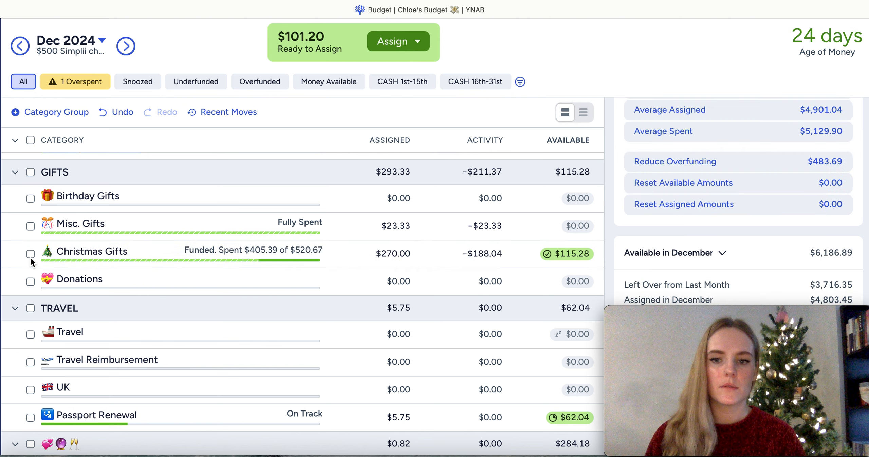
left_click(95, 256)
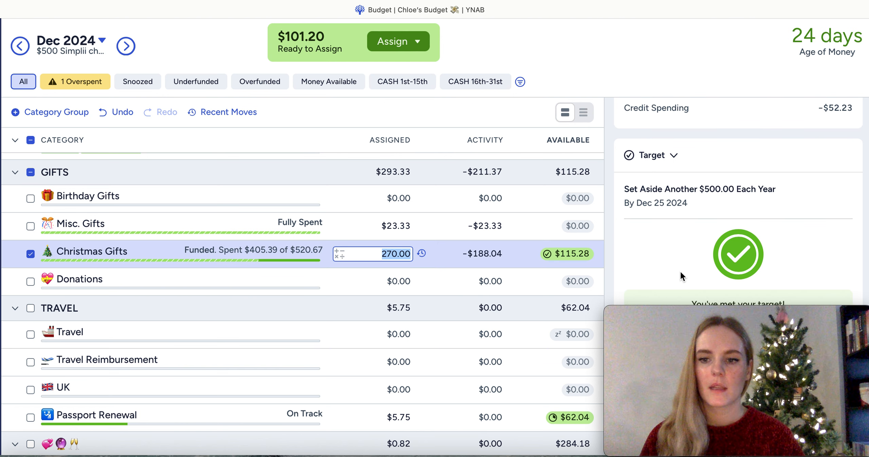
scroll(680, 274, "down", 5)
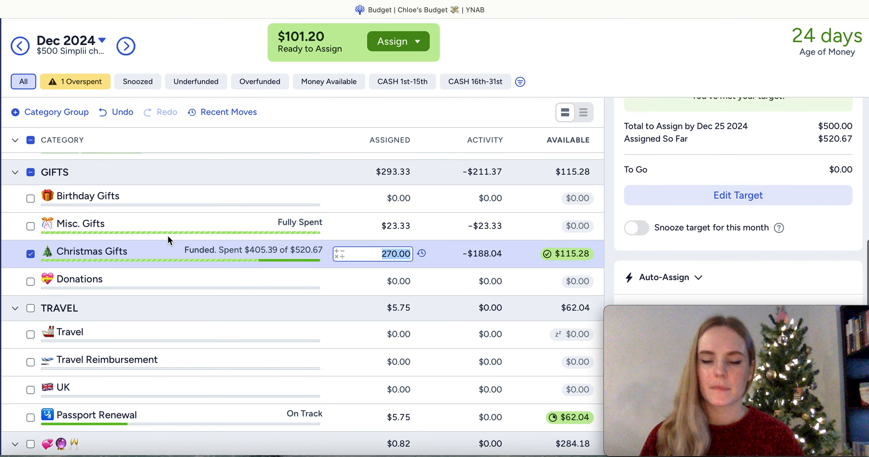
- Add $100 to the December amount assigned to Emergency Fund in FINANCIAL GOALS and deselect the category
left_click(27, 252)
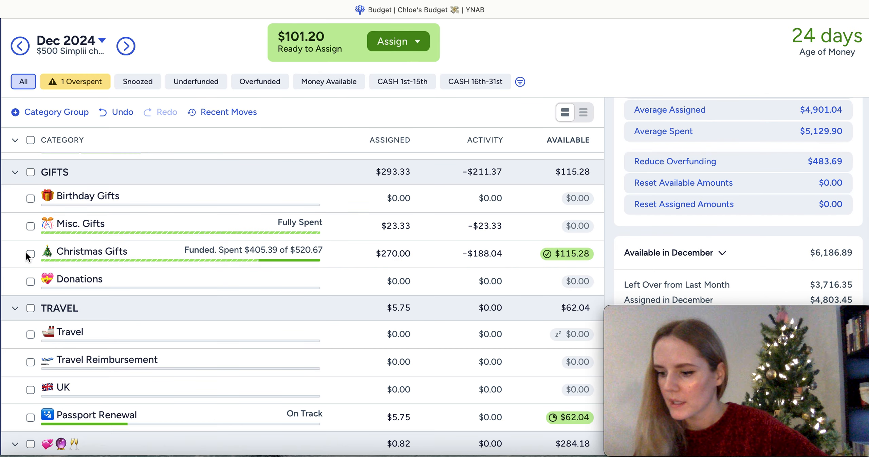
scroll(285, 371, "down", 10)
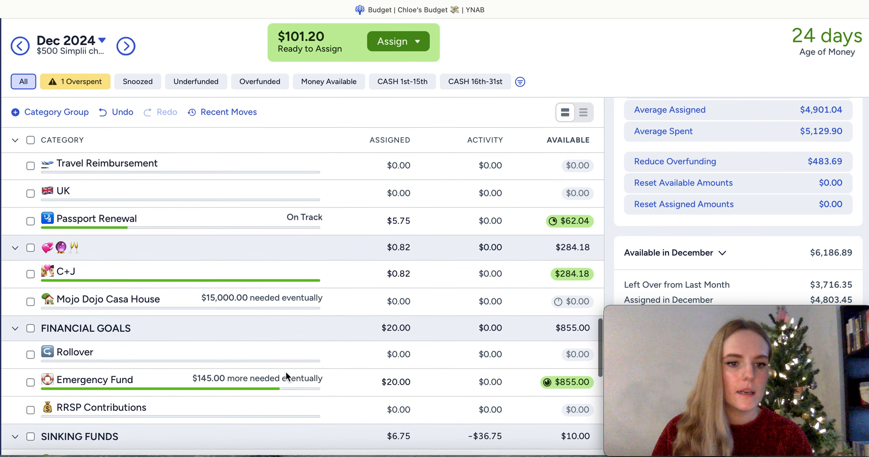
left_click(391, 247)
type("+100")
key("Return")
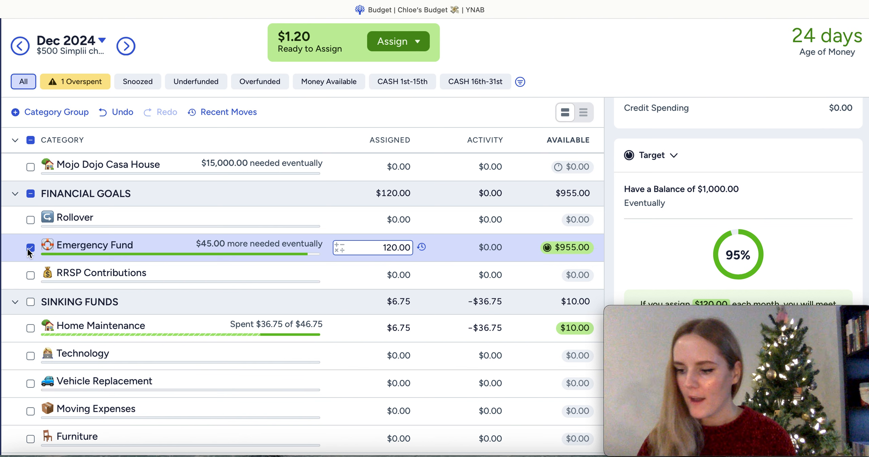
scroll(267, 319, "down", 3)
left_click(38, 177)
- Assign $1.20 to Wish Holding in WISH FARM for December and collapse the graveyard category group
scroll(183, 313, "down", 8)
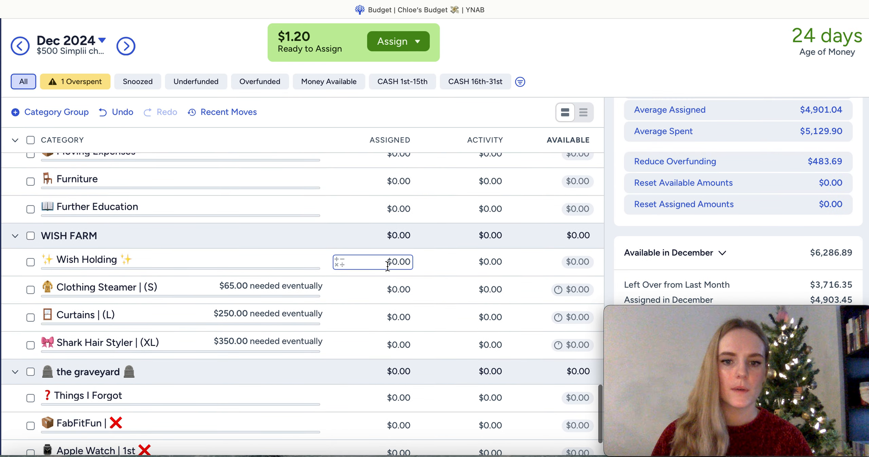
left_click(387, 265)
type("1.20")
key("Return")
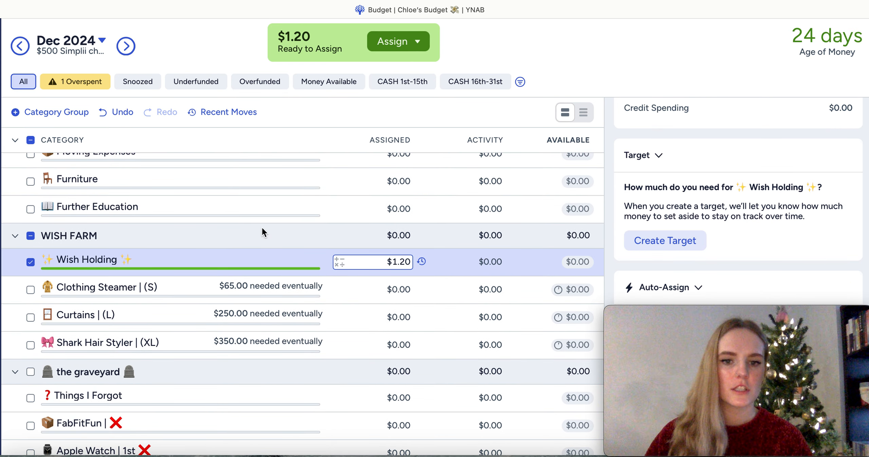
left_click(30, 263)
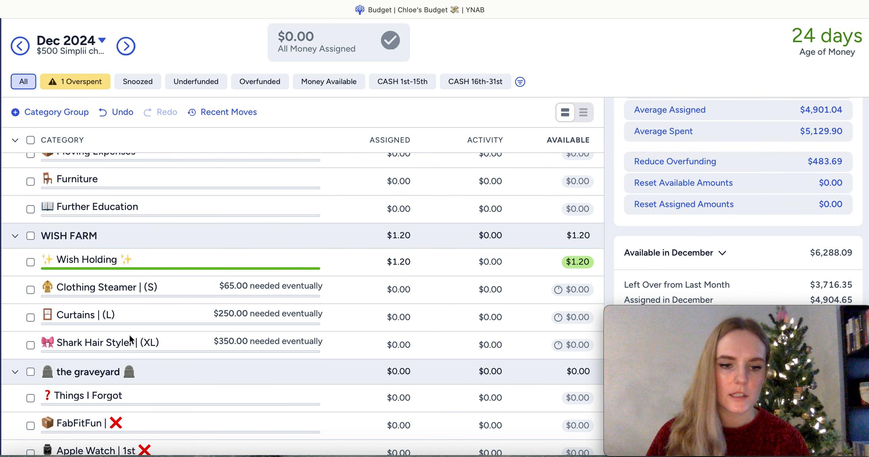
left_click(15, 372)
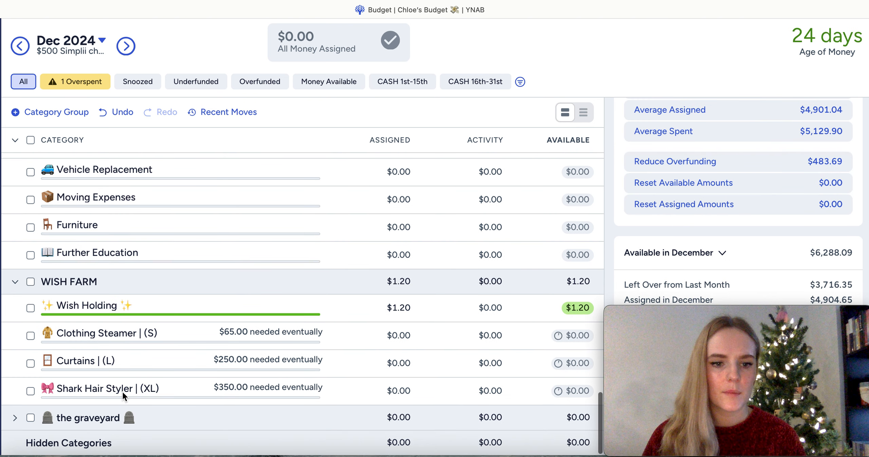
left_click_drag(104, 383, 148, 419)
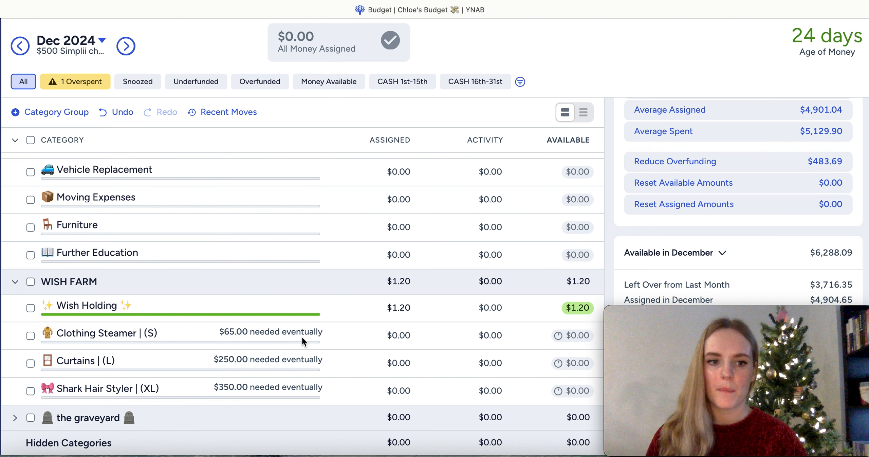
- Review the December amounts from WISH FARM and SINKING FUNDS back up to the QUALITY OF LIFE and DEBT groups
scroll(302, 337, "up", 4)
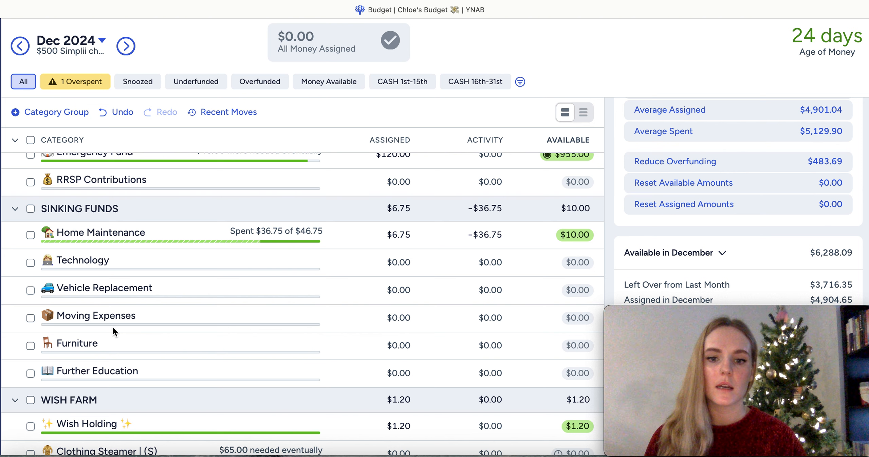
scroll(291, 349, "up", 1)
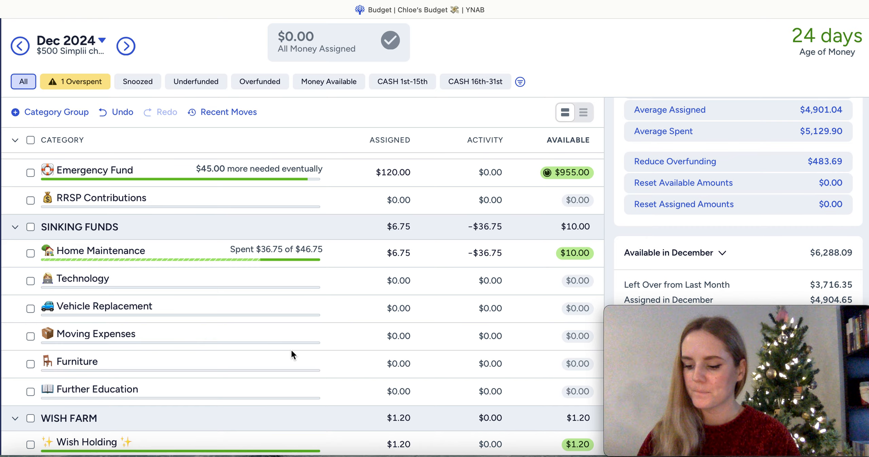
scroll(291, 349, "up", 15)
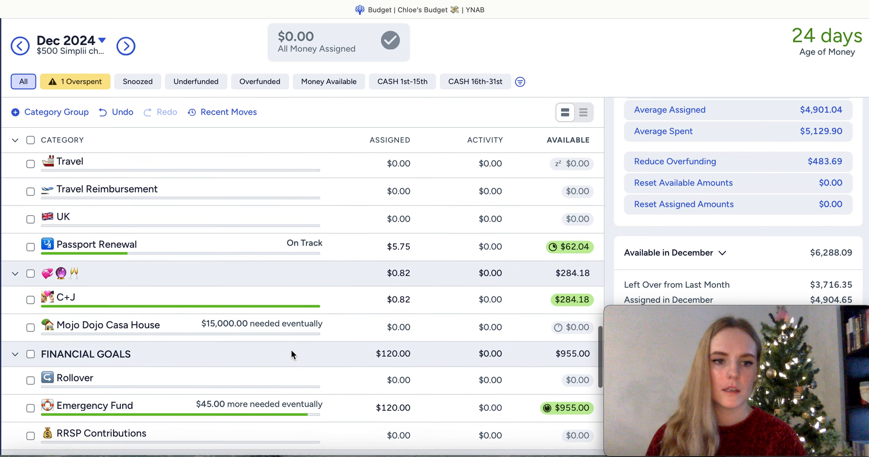
scroll(291, 350, "up", 10)
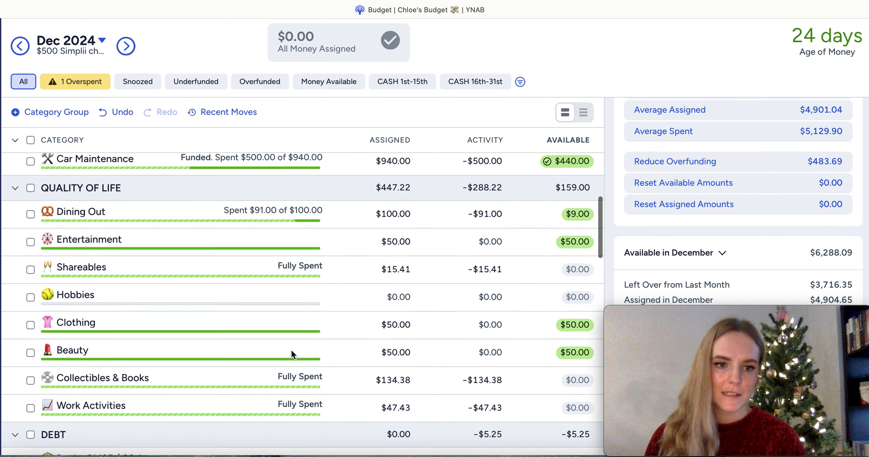
scroll(331, 426, "down", 2)
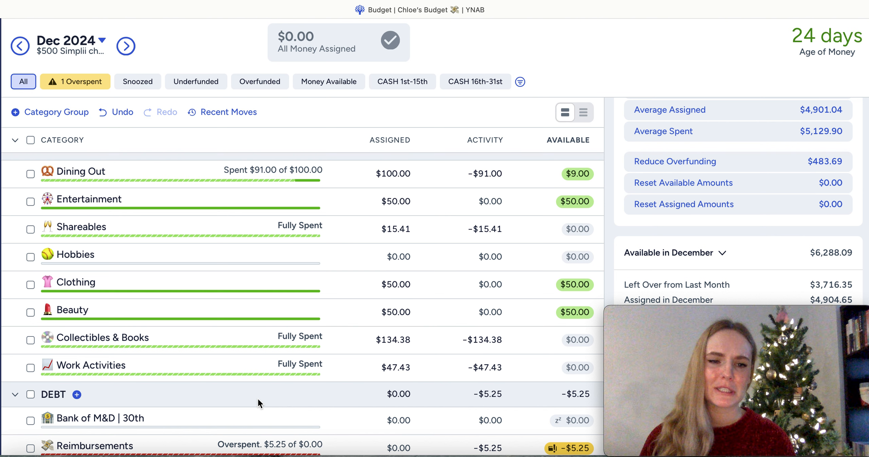
- Review the December assigned, activity and available amounts group by group, from HOME | fixed through SINKING FUNDS
scroll(257, 398, "up", 15)
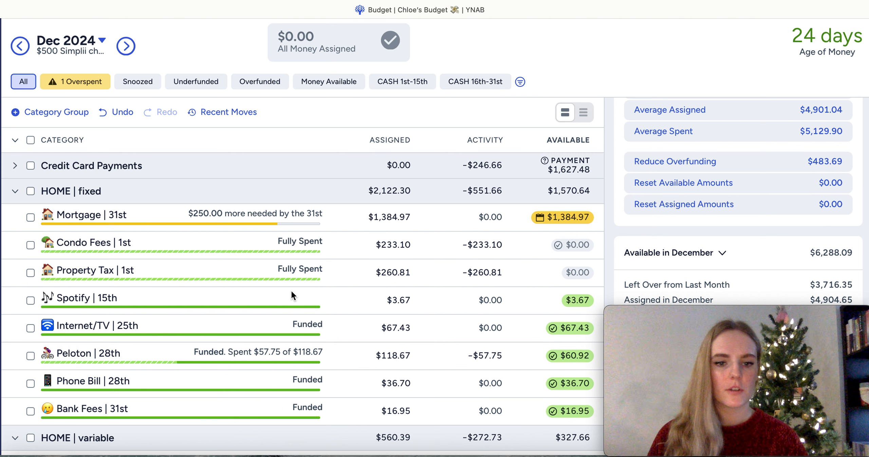
scroll(291, 293, "down", 3)
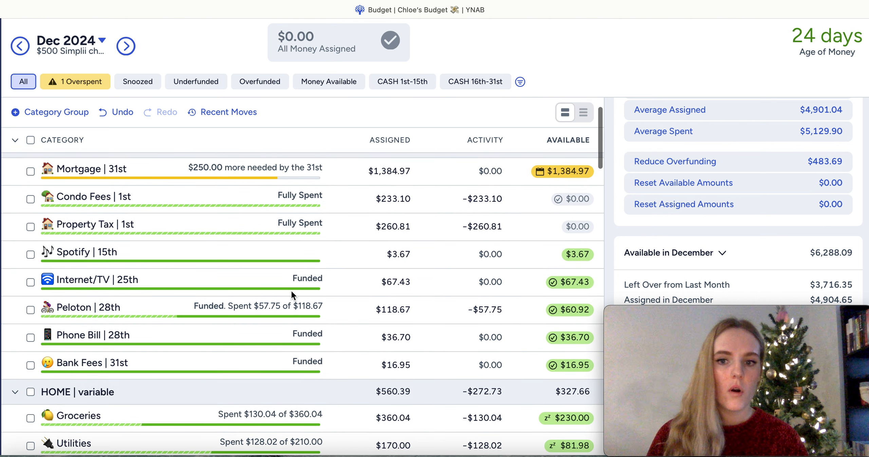
scroll(292, 293, "down", 10)
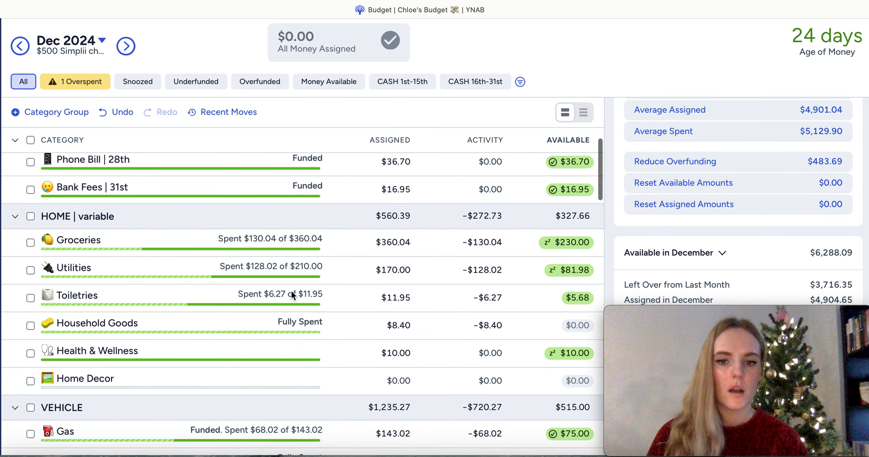
scroll(292, 294, "down", 4)
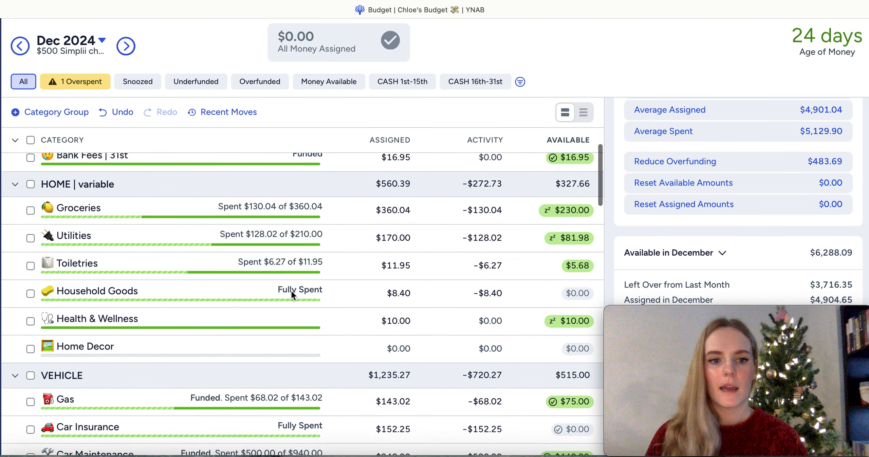
scroll(292, 295, "down", 4)
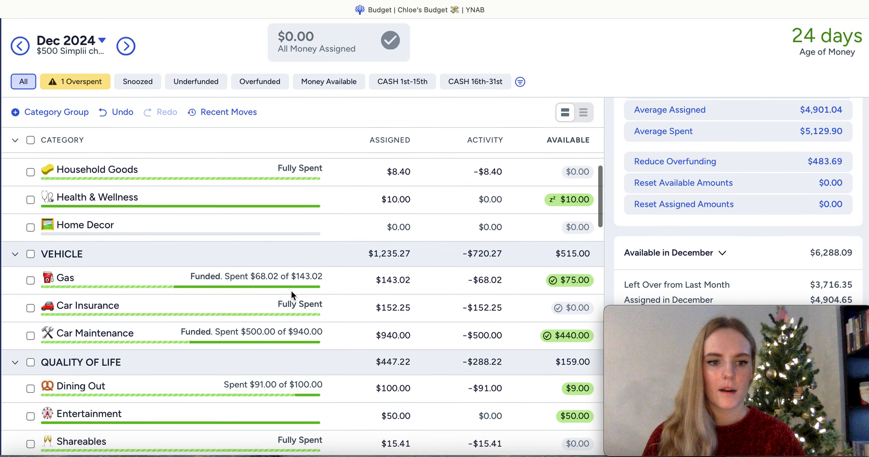
scroll(292, 295, "down", 4)
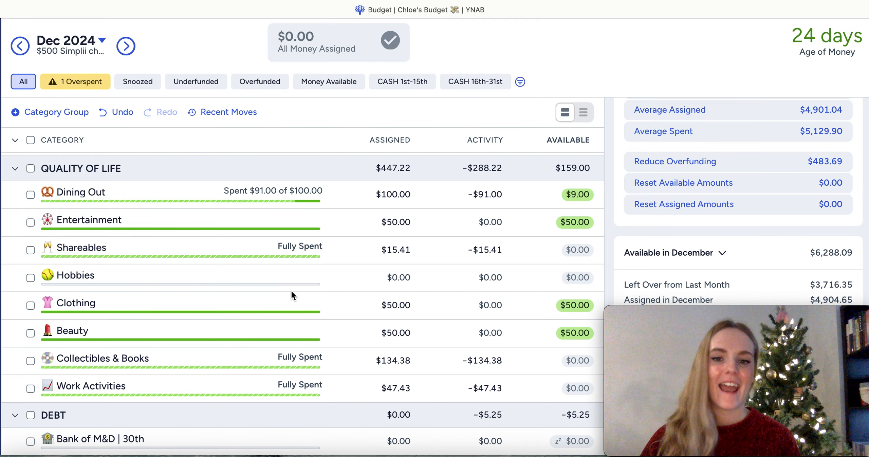
scroll(293, 295, "down", 10)
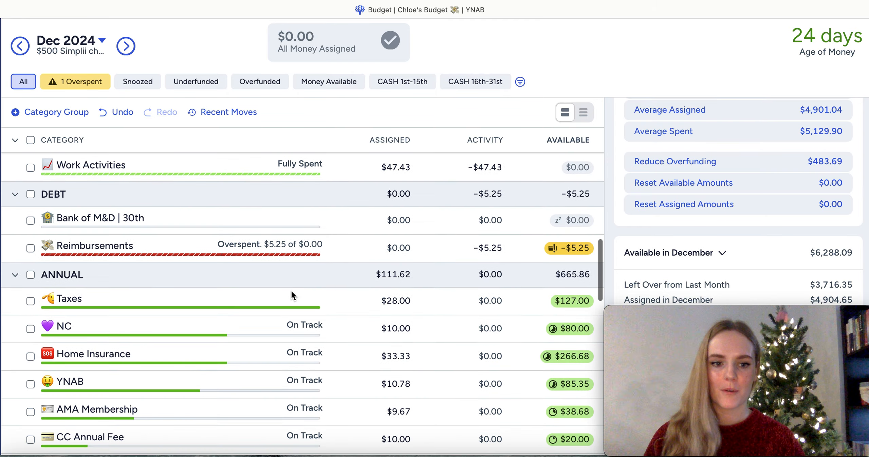
scroll(293, 296, "down", 15)
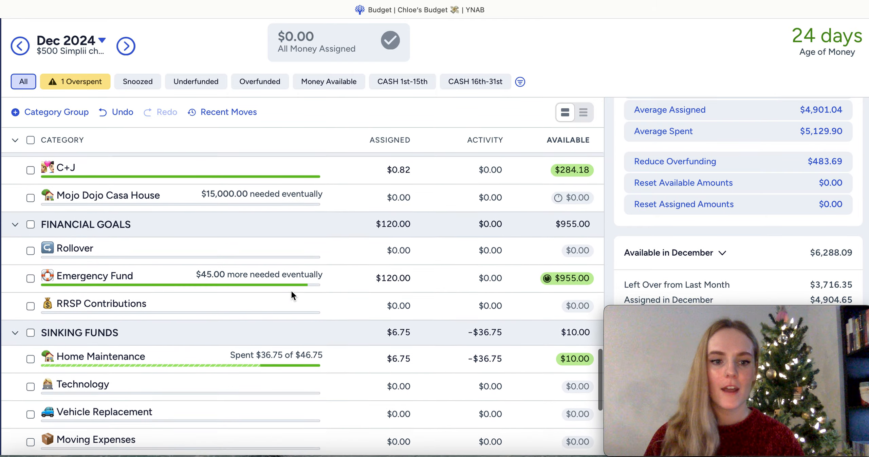
scroll(293, 295, "up", 20)
scroll(292, 296, "up", 15)
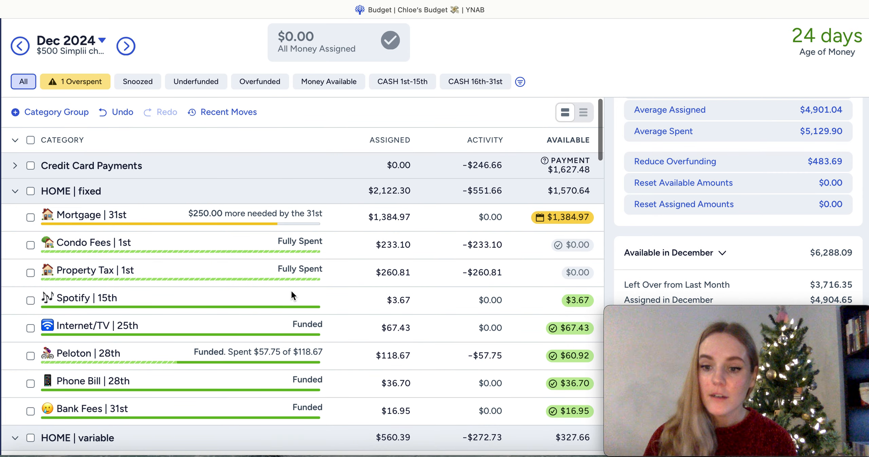